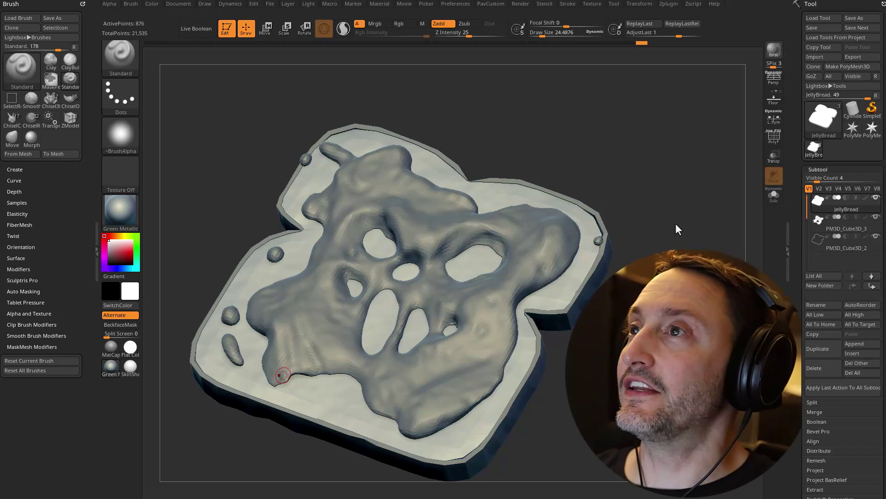
- Search the video channel for 'surface noise', then return to the sculpt
mouse_move(676, 229)
mouse_down()
mouse_move(667, 204)
mouse_move(639, 184)
mouse_move(688, 197)
mouse_move(600, 223)
mouse_move(752, 245)
mouse_up()
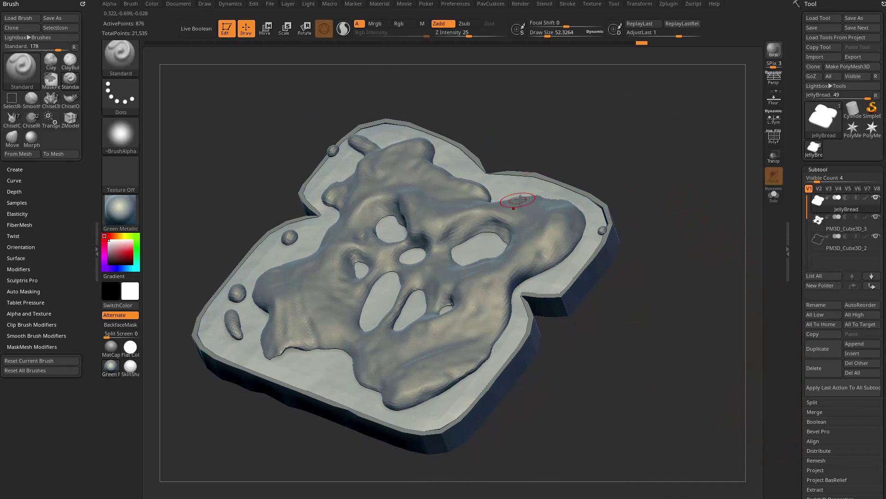
drag(656, 263, 678, 289)
drag(800, 286, 799, 175)
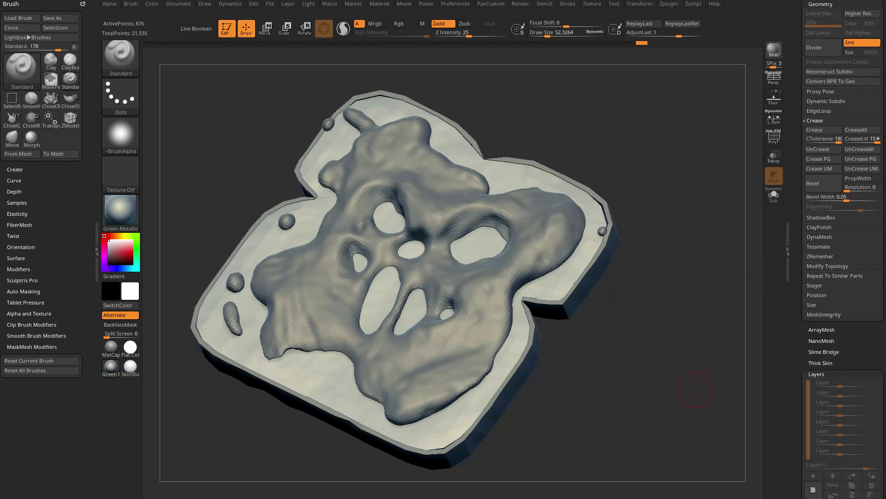
drag(224, 498, 232, 54)
click(533, 328)
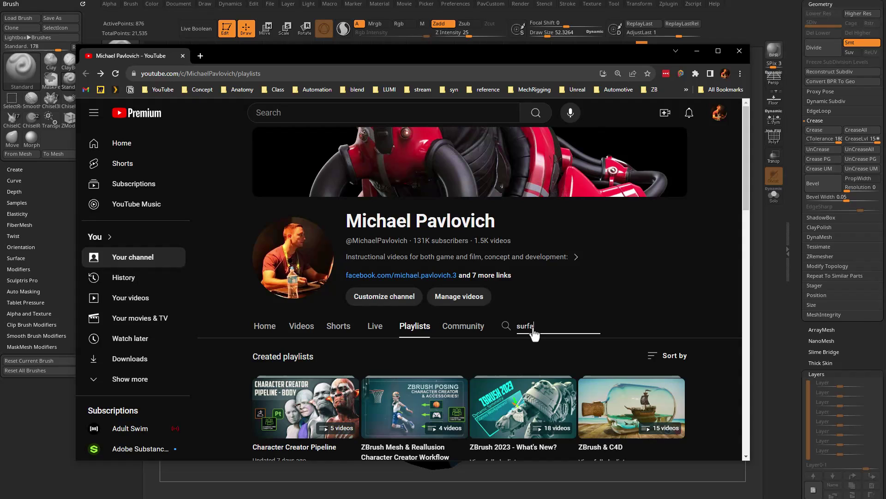
text(surface noise)
key(Return)
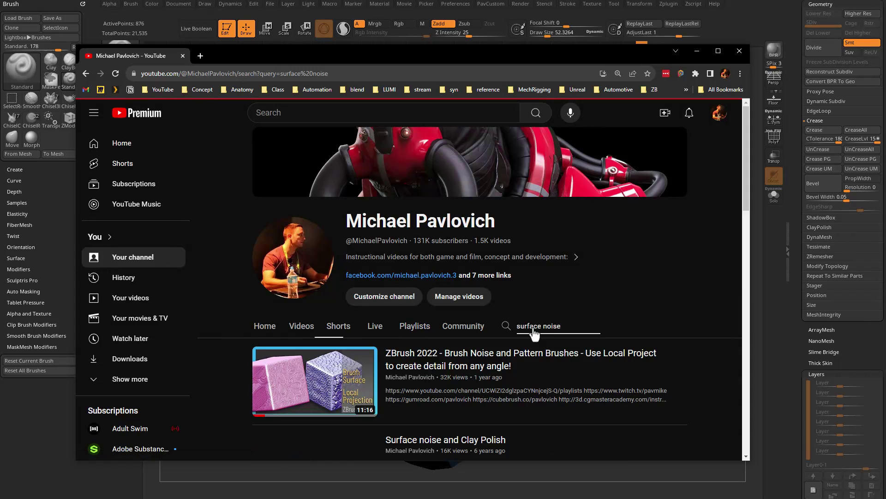
key(alt+Tab)
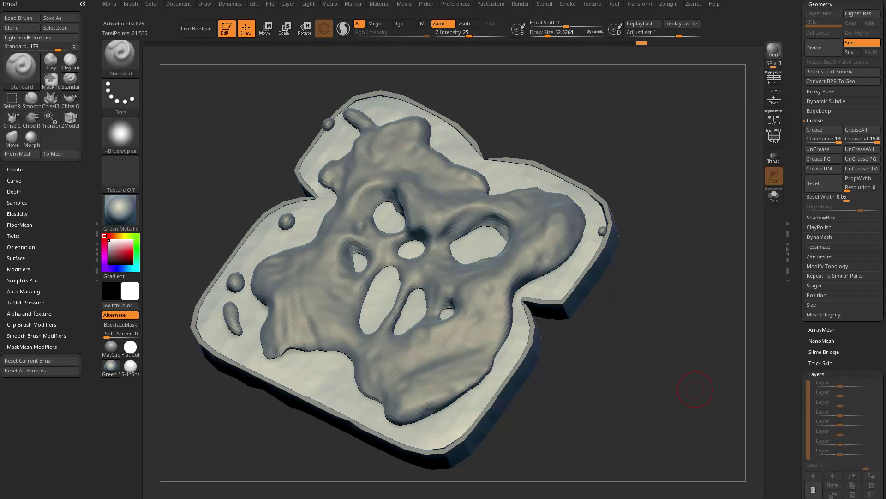
- Collapse the Layers settings and open the Tool > Surface noise editor
drag(695, 389, 714, 204)
drag(725, 292, 708, 306)
drag(797, 347, 811, 307)
shift+click(817, 331)
click(816, 331)
scroll(820, 314, down, 3)
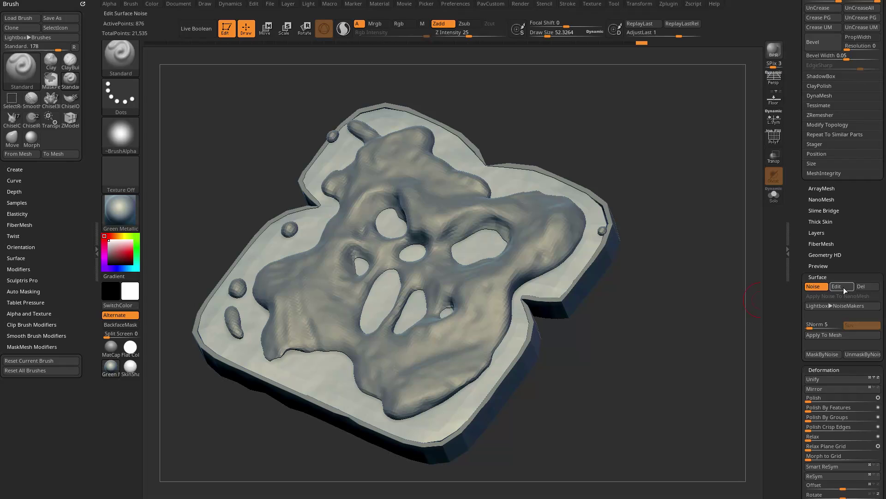
click(834, 287)
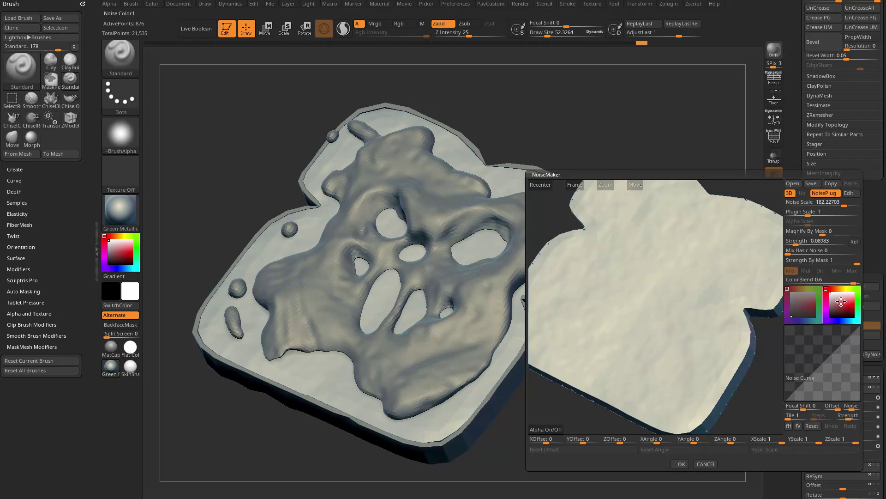
- Enable Maxon Noise as the noise plugin, keep the Blist Turb type, and confirm
click(817, 202)
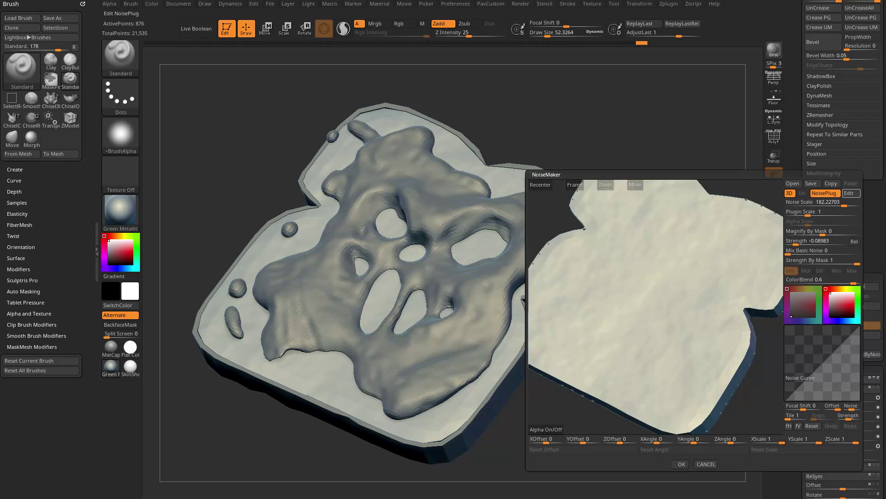
click(849, 193)
drag(218, 39, 236, 90)
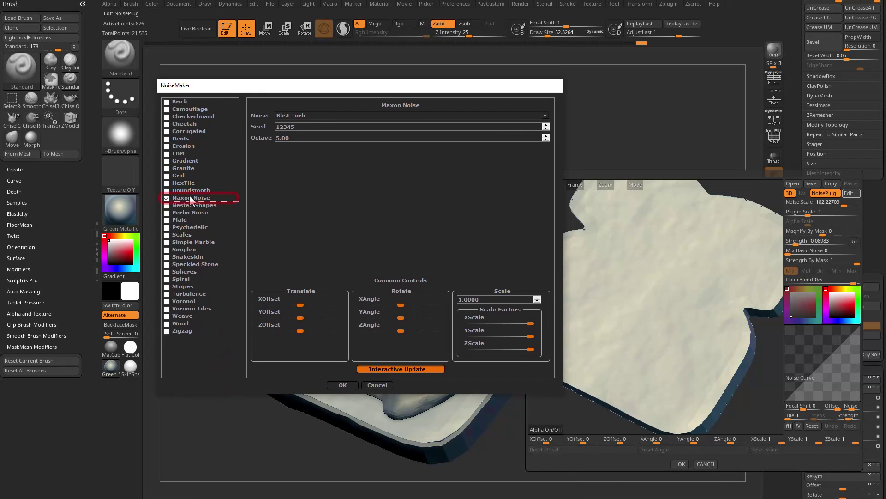
click(545, 116)
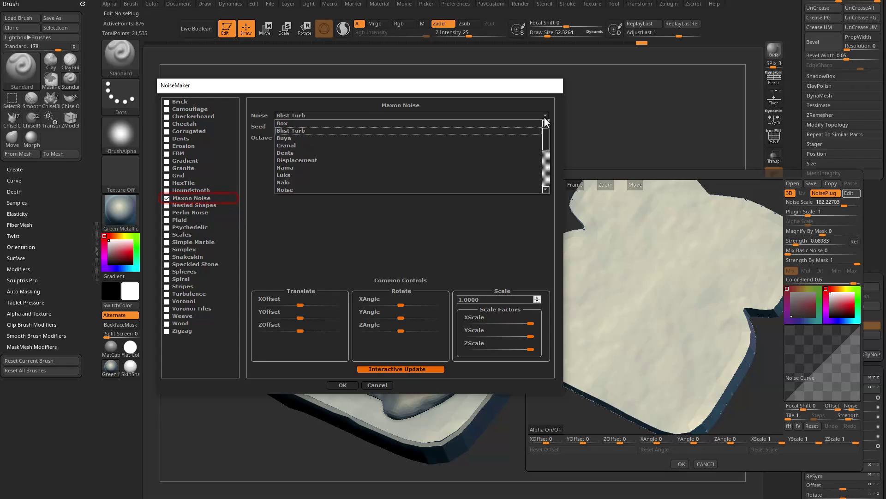
scroll(316, 153, down, 5)
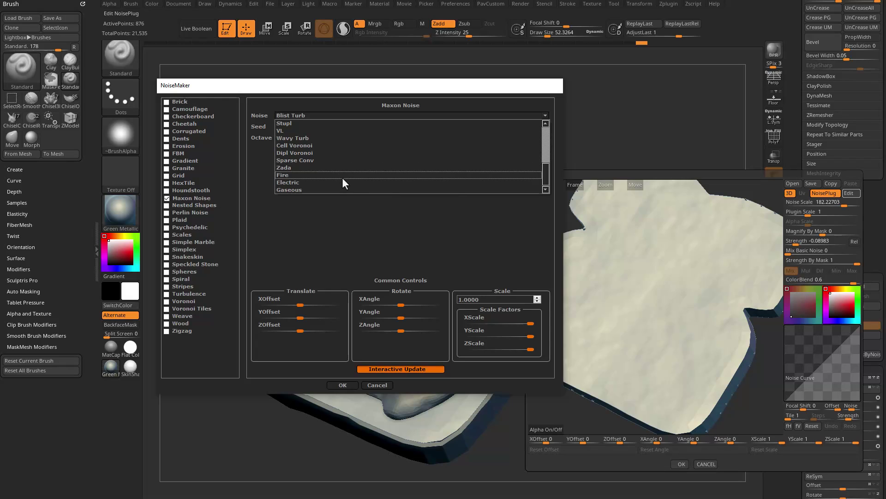
scroll(341, 178, up, 5)
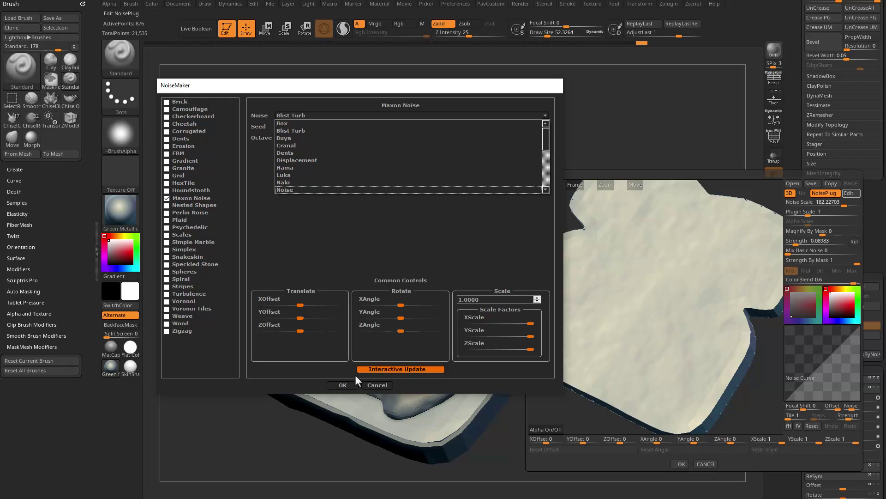
click(347, 386)
click(342, 385)
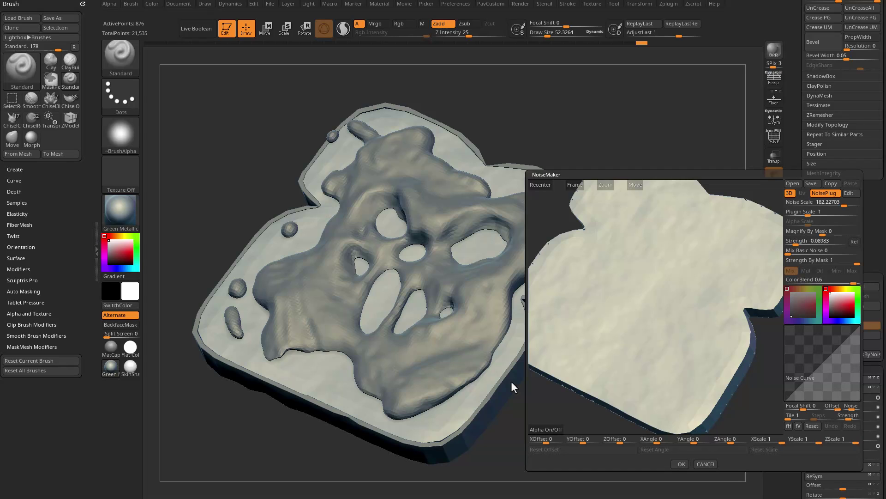
- Cancel the noise editor and make the JellyBread blob the active subtool
drag(725, 259, 732, 253)
click(706, 464)
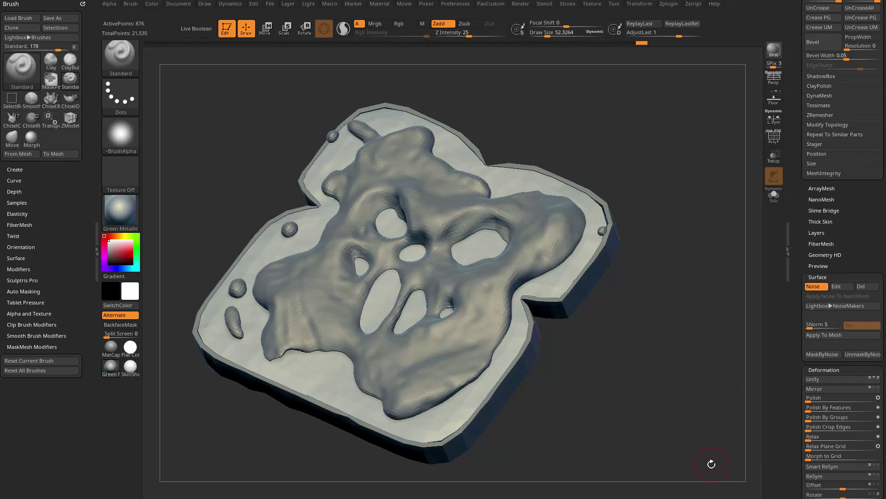
alt+click(451, 205)
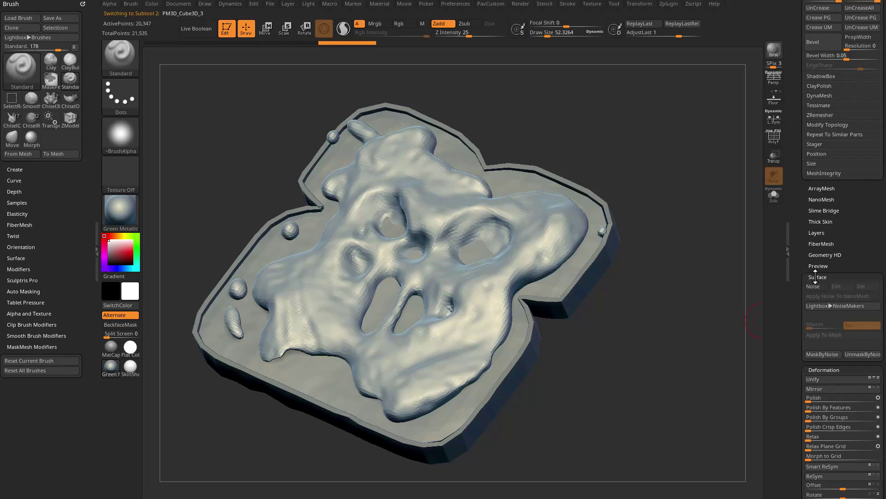
- Frame the blob in the noise preview with a centred, zoomed-out view
ctrl+right_drag(699, 282, 652, 256)
right_drag(702, 309, 706, 270)
click(546, 186)
click(605, 188)
click(635, 186)
drag(705, 270, 657, 321)
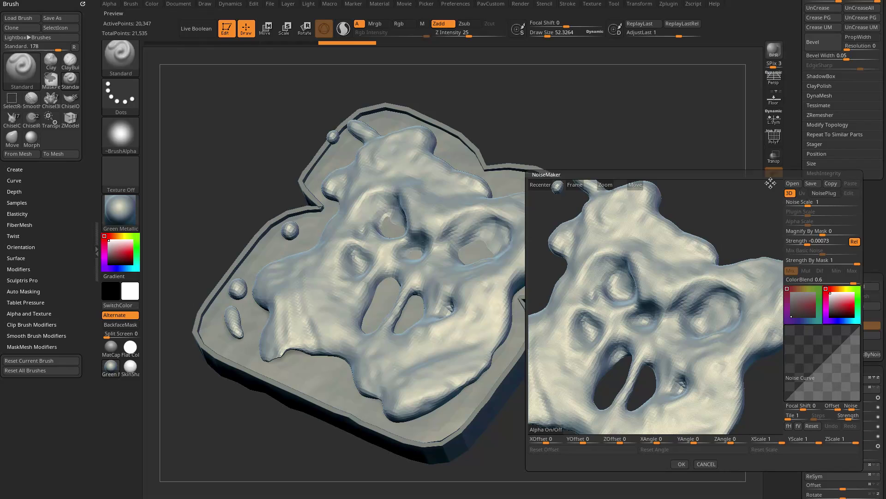
- Raise Noise Scale to 39.81312 and lower Strength to about -0.00065
drag(664, 317, 668, 315)
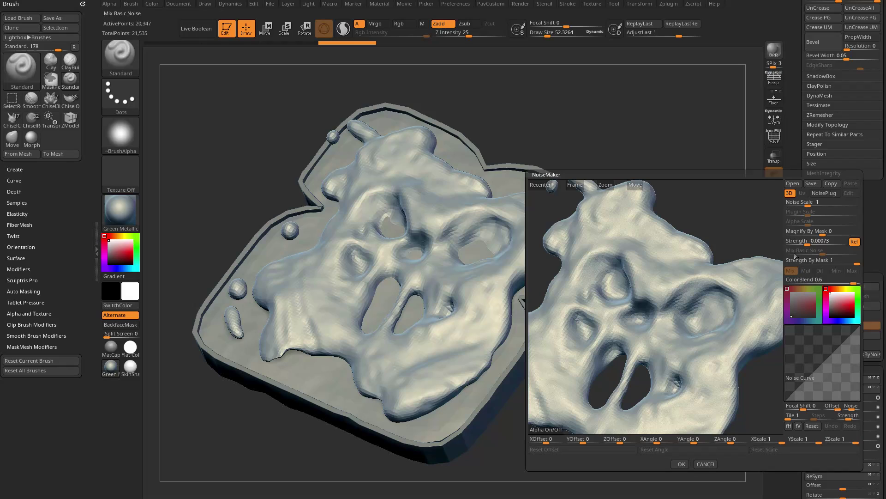
click(812, 241)
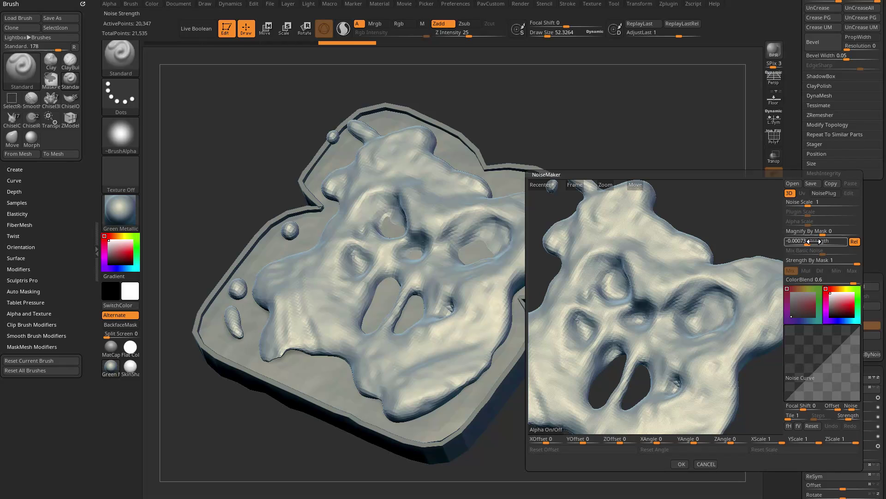
click(811, 236)
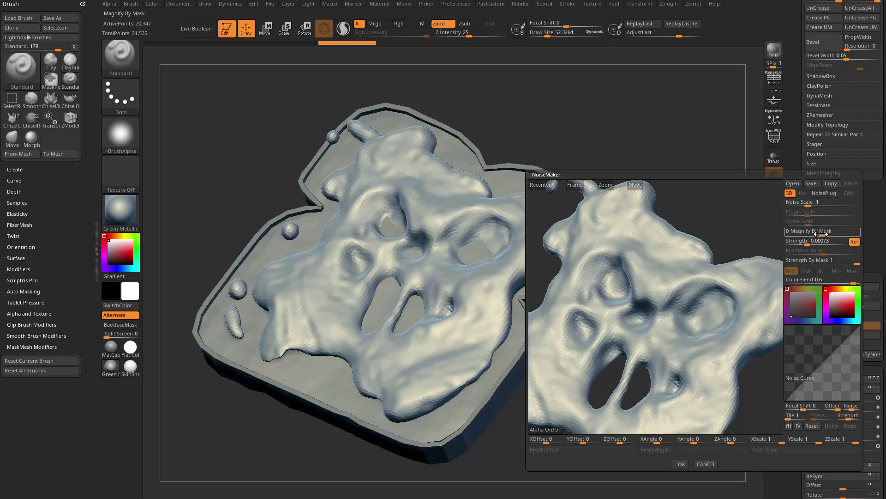
drag(808, 244, 801, 245)
drag(627, 272, 657, 298)
scroll(660, 294, down, 3)
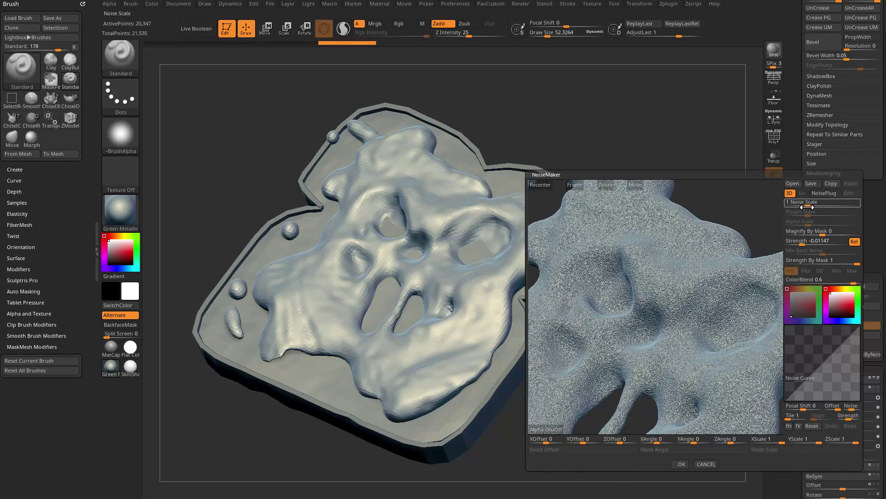
drag(806, 207, 837, 204)
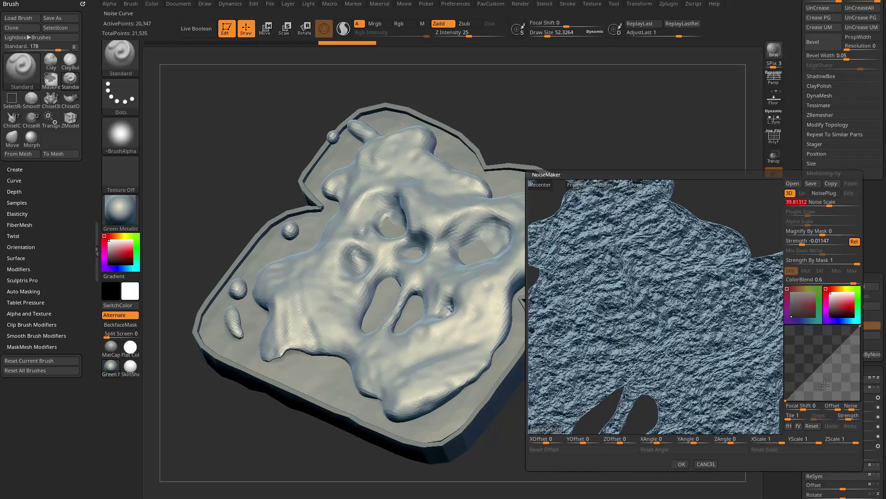
drag(805, 241, 813, 241)
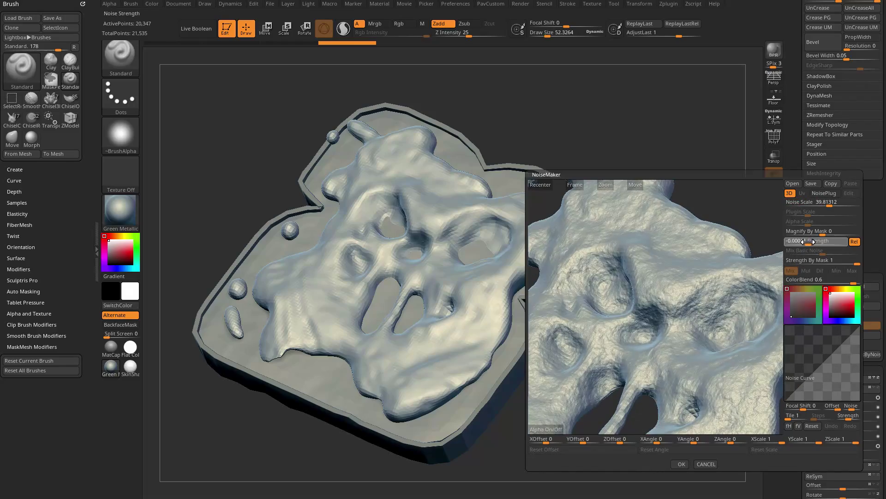
- Add Noise Curve points and drag them so the curve peaks mid-way and drops at the right
mouse_move(739, 232)
mouse_down()
mouse_move(744, 237)
mouse_move(744, 226)
mouse_up()
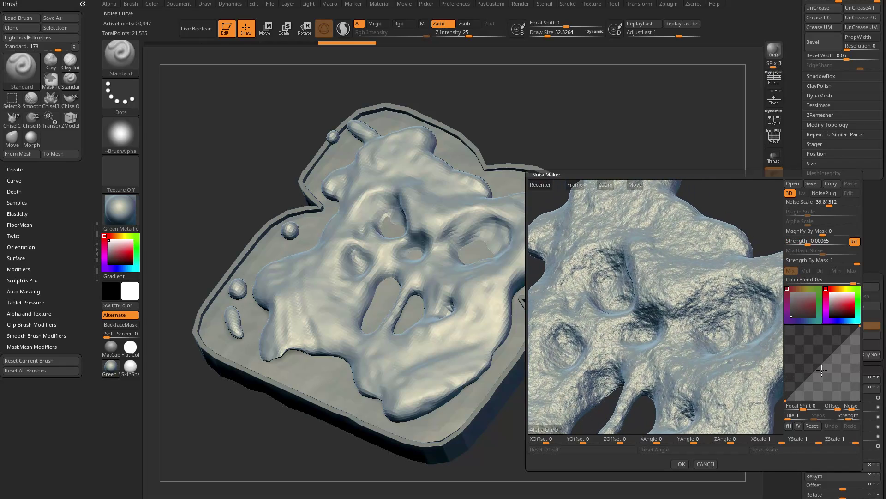
drag(819, 368, 849, 356)
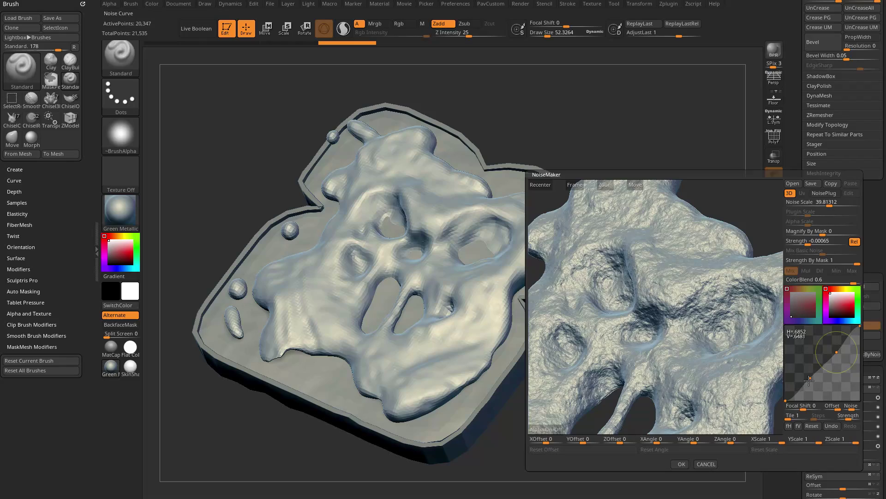
click(810, 377)
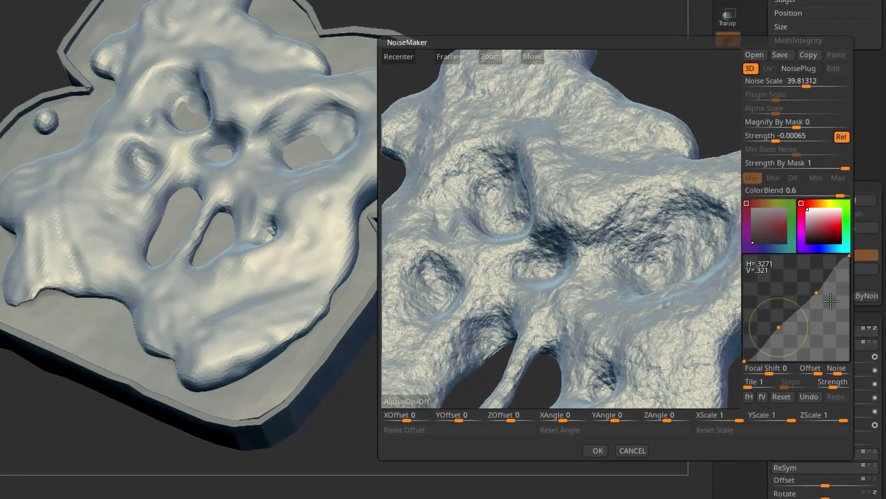
click(830, 304)
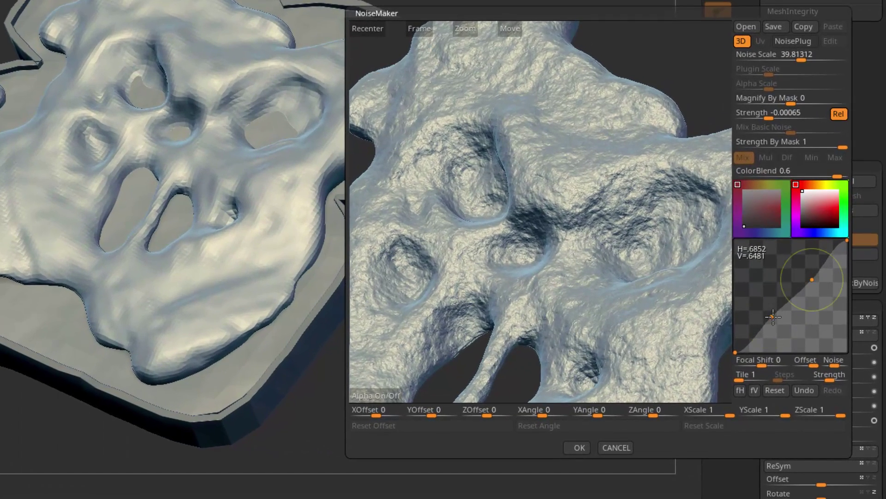
click(773, 316)
click(755, 339)
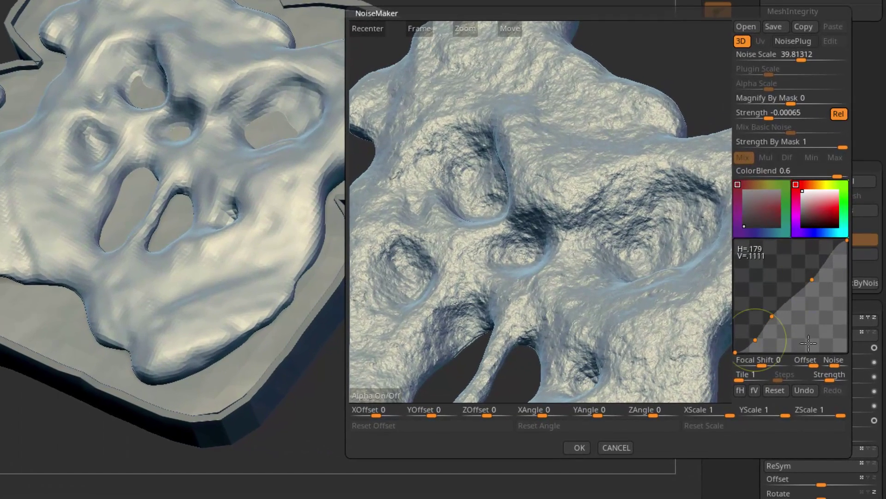
drag(763, 337, 747, 319)
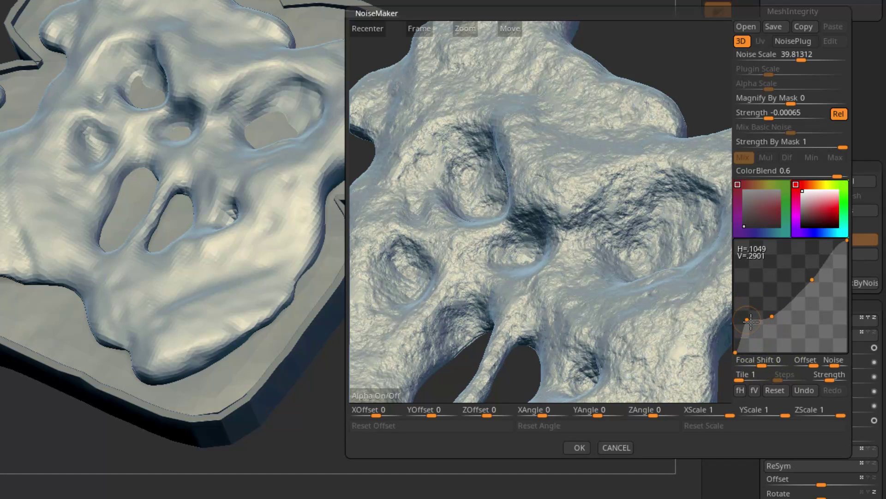
drag(772, 317, 784, 338)
mouse_move(762, 282)
mouse_down()
mouse_move(793, 313)
mouse_move(767, 268)
mouse_move(770, 275)
mouse_up()
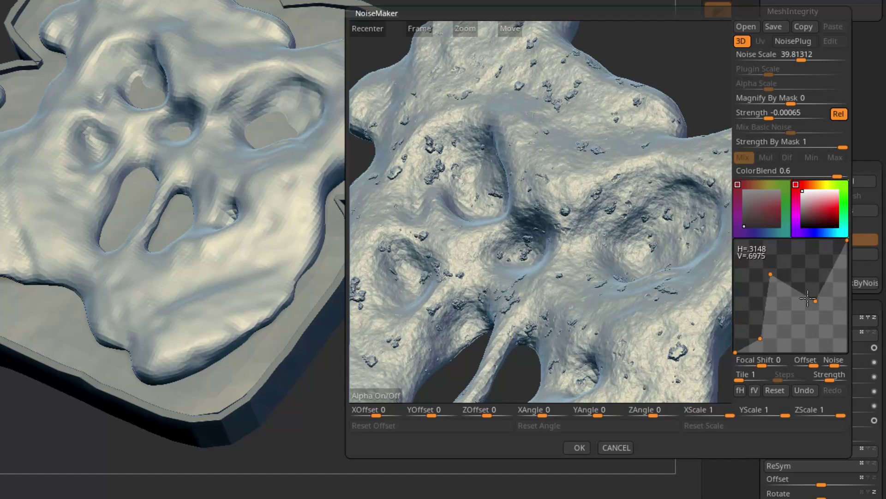
drag(816, 301, 823, 339)
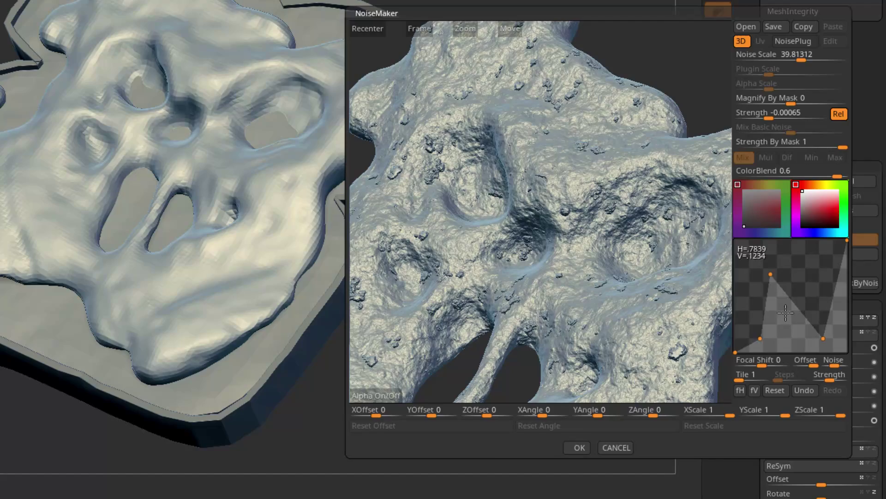
alt+drag(636, 250, 589, 209)
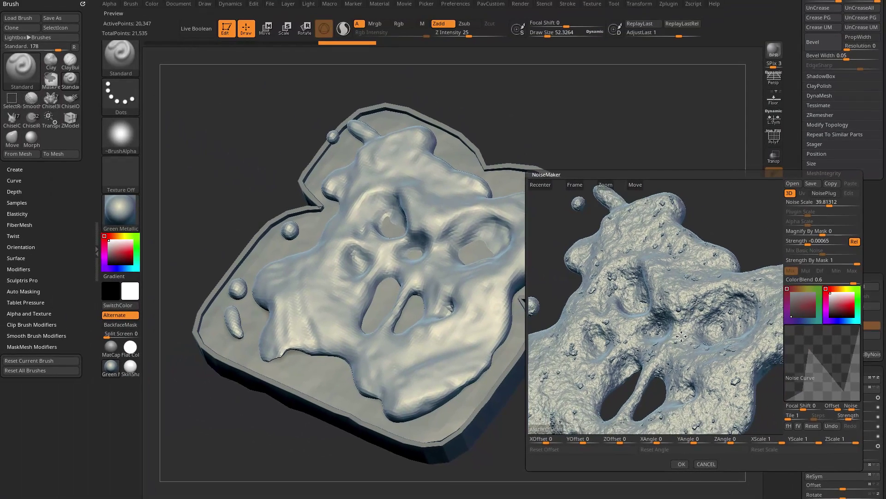
- Accept the NoiseMaker settings and toggle Surface Noise off and on to compare
click(681, 464)
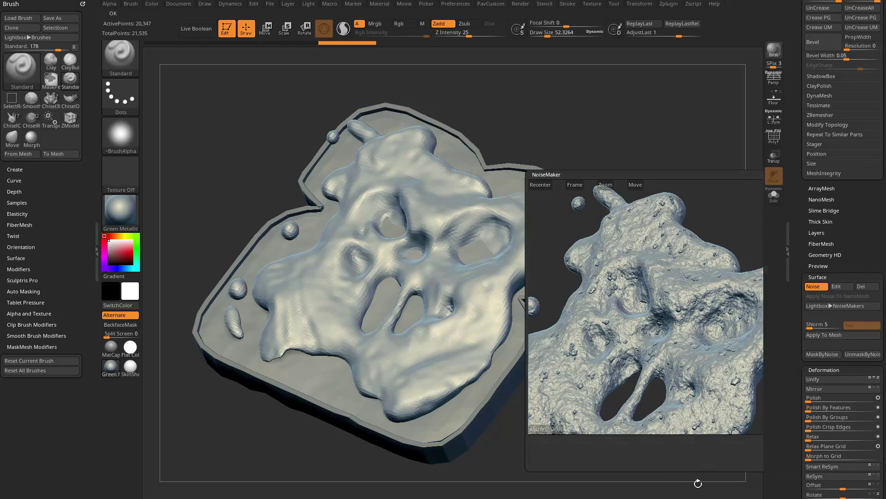
alt+drag(676, 336, 679, 397)
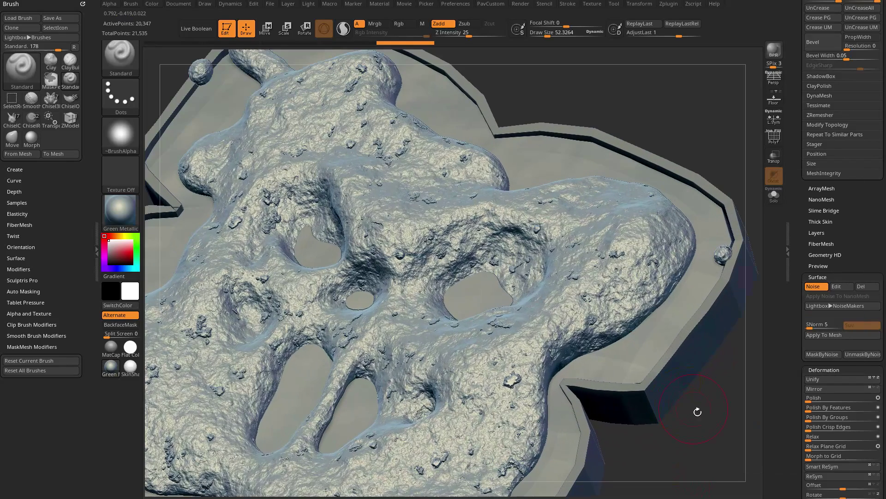
mouse_move(697, 411)
ctrl+right_down()
mouse_move(681, 392)
mouse_move(696, 377)
ctrl+right_up()
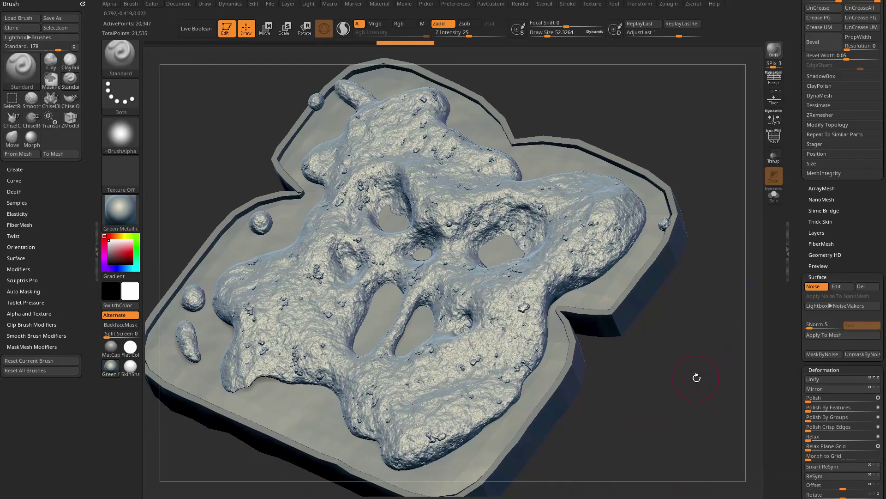
click(809, 287)
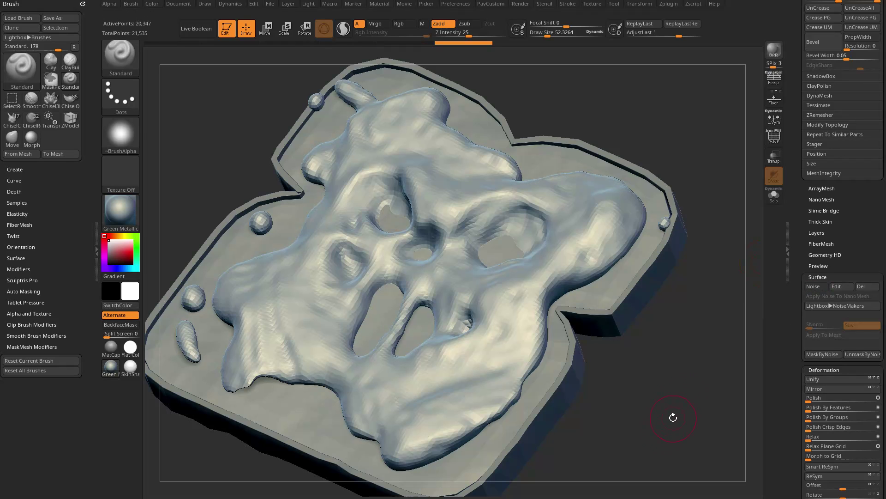
click(813, 286)
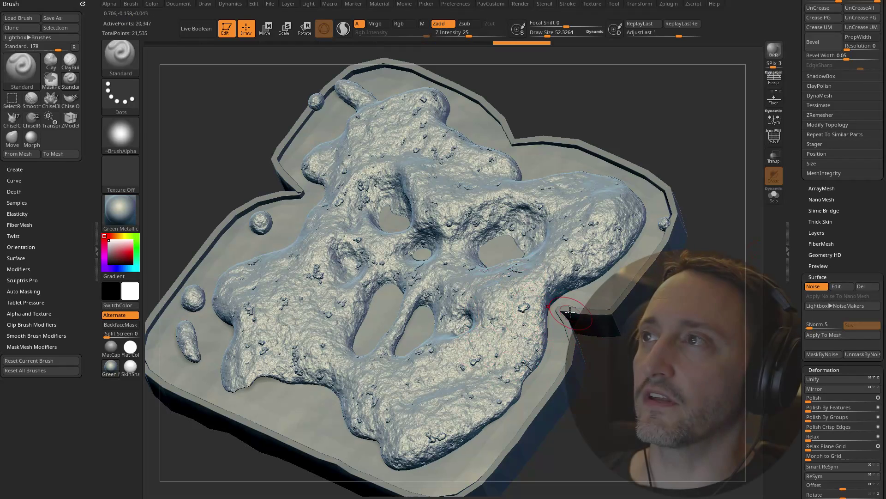
- Try large Move brush pulls on the blob, then undo them
key(s)
mouse_move(504, 302)
mouse_down()
mouse_move(525, 300)
mouse_move(486, 259)
mouse_move(434, 141)
mouse_move(360, 70)
mouse_move(333, 68)
mouse_up()
key(b)
key(m)
key(v)
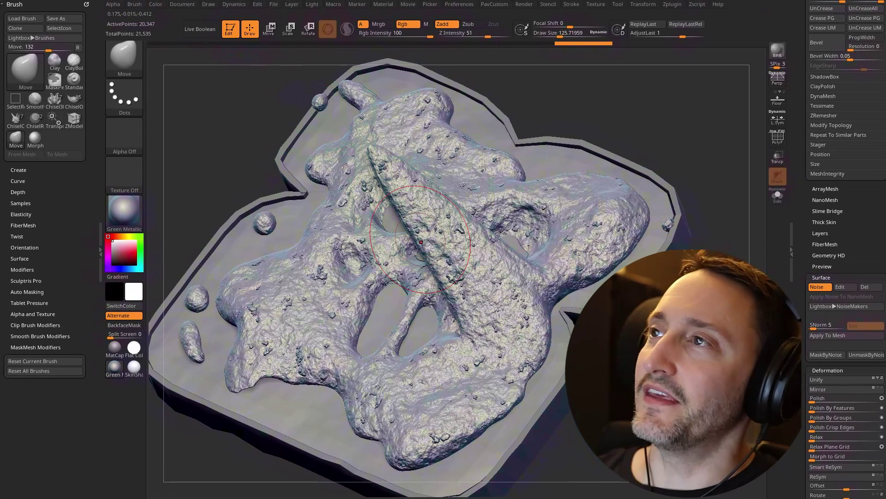
key(ctrl+z)
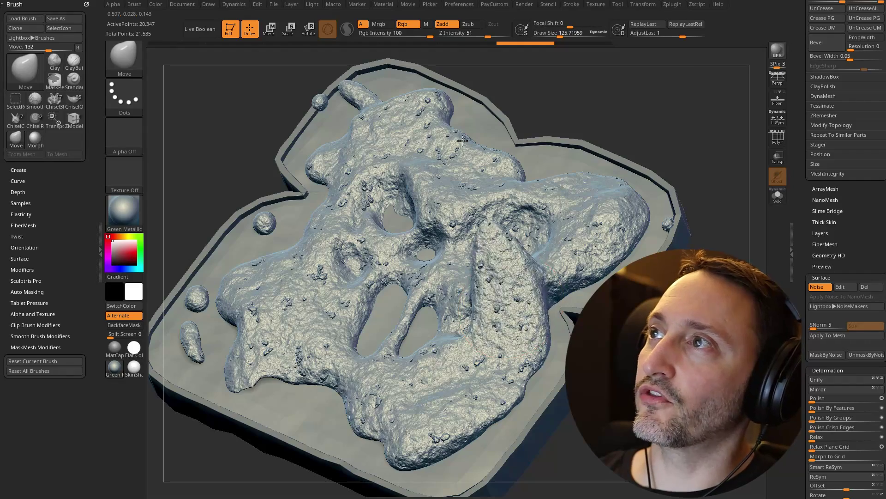
mouse_move(463, 140)
mouse_down()
mouse_move(383, 104)
mouse_move(277, 185)
mouse_move(453, 305)
mouse_move(476, 137)
mouse_move(490, 250)
mouse_up()
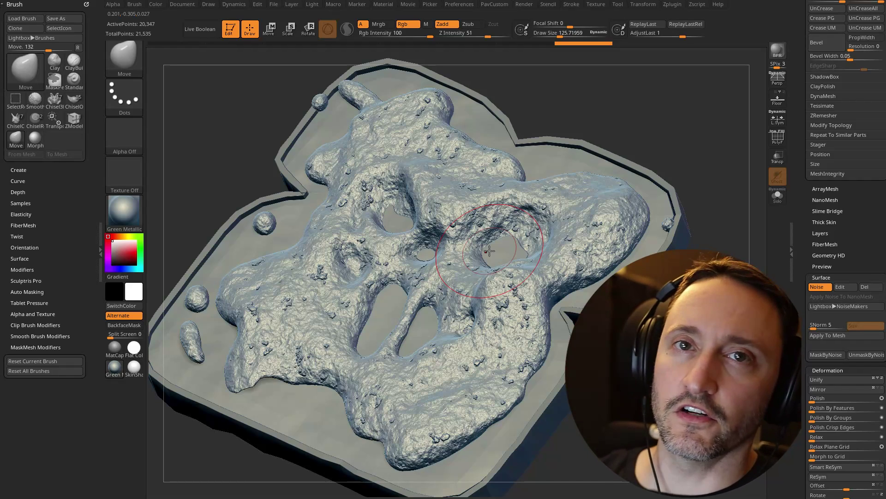
key(ctrl+z)
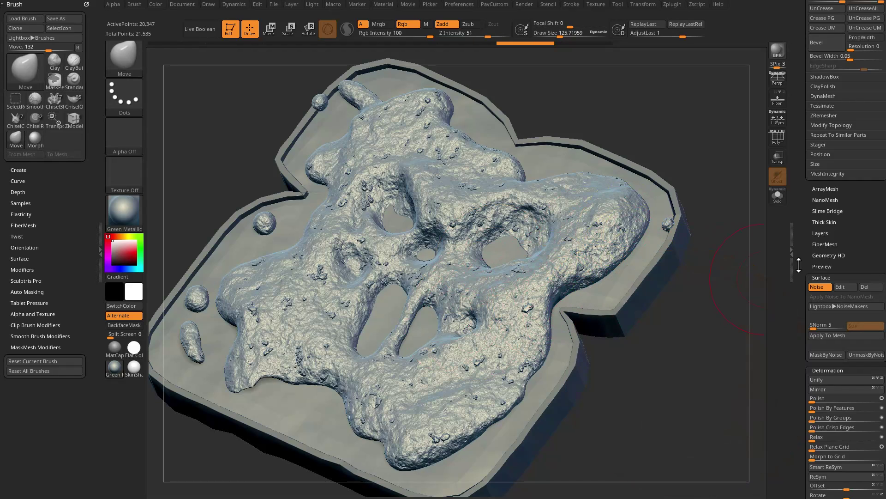
scroll(799, 264, down, 3)
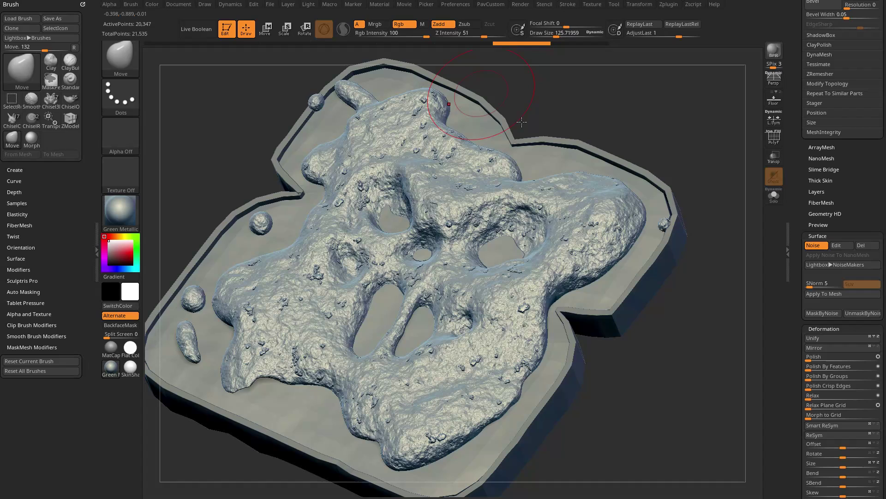
- Test Apply To Mesh, undo it, and turn Surface Noise off
click(824, 293)
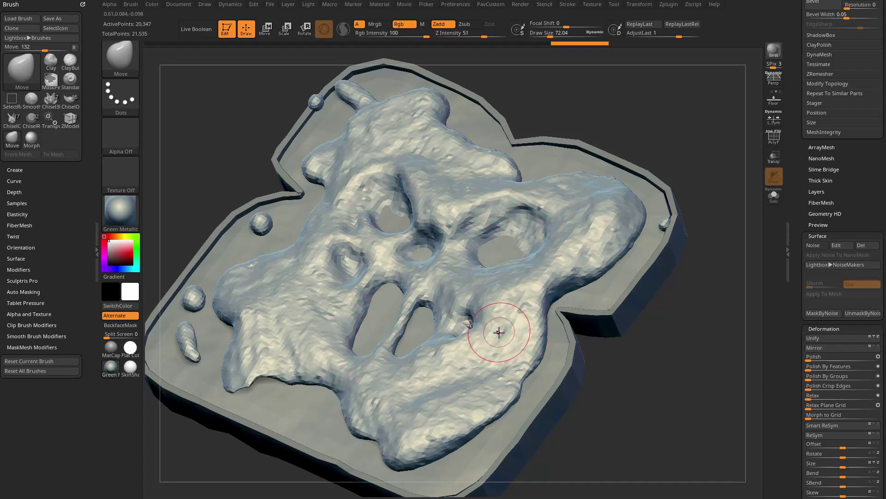
key(ctrl+z)
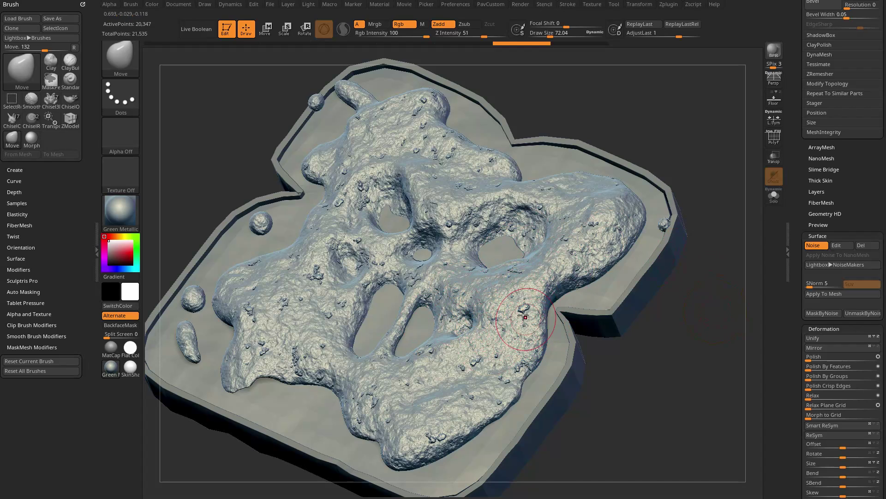
click(812, 246)
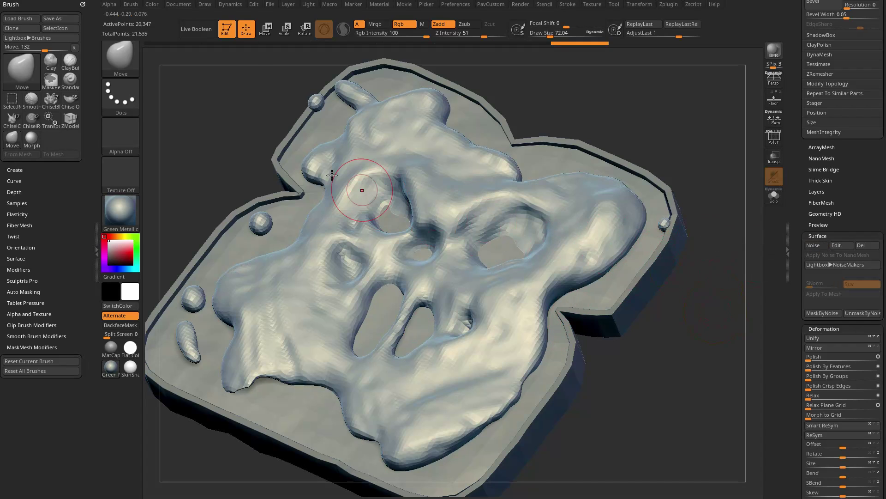
- Subdivide the blob to SDiv 4 (about 1.314 million points) and re-enable Surface Noise
key(ctrl)
key(ctrl+d)
scroll(795, 270, up, 5)
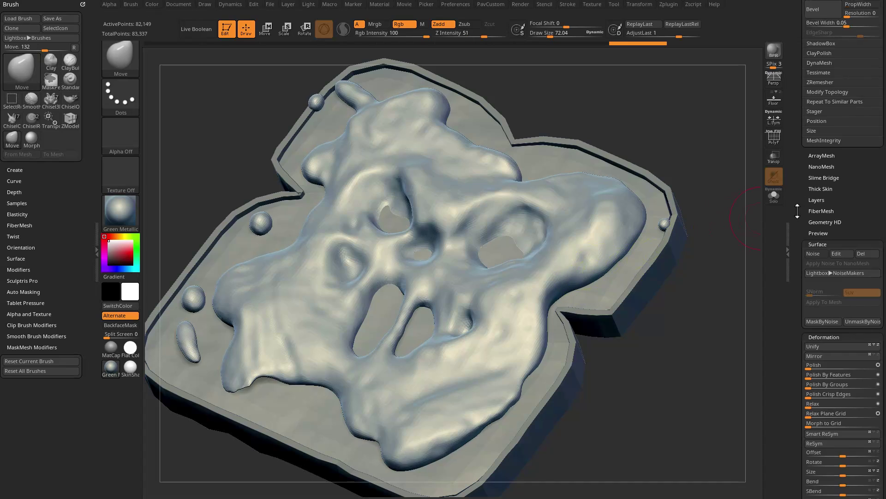
click(823, 126)
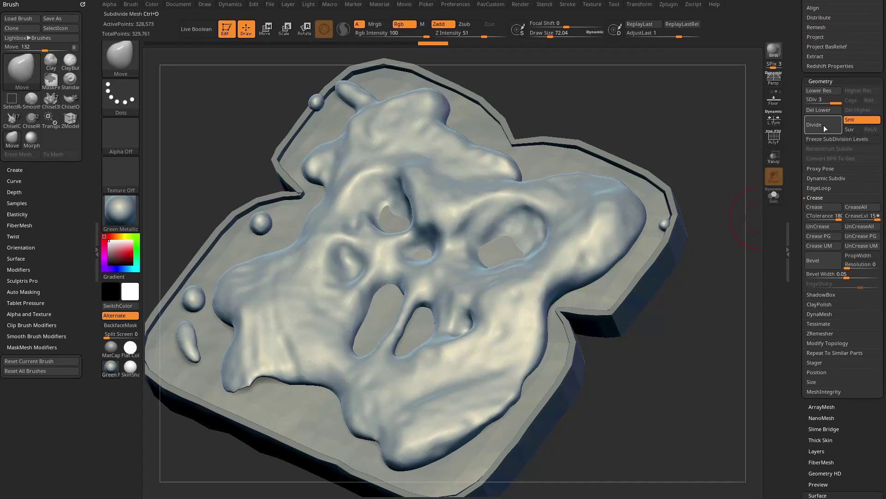
click(823, 126)
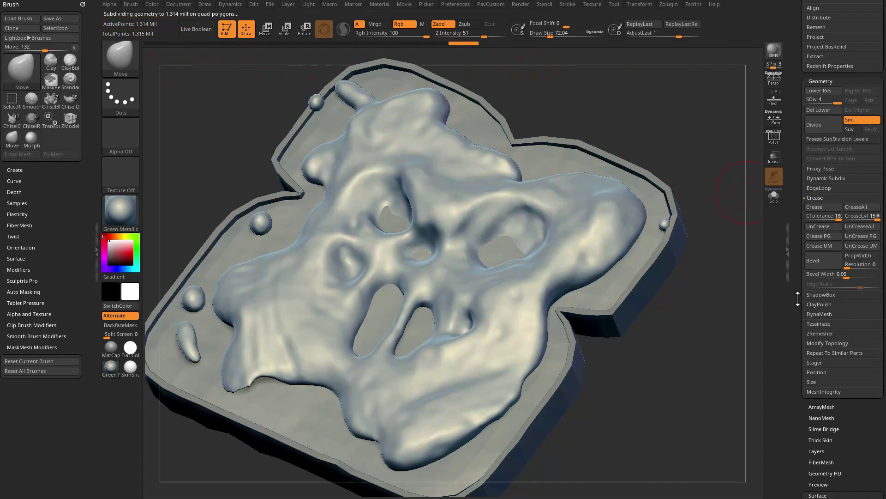
scroll(798, 297, down, 10)
click(812, 53)
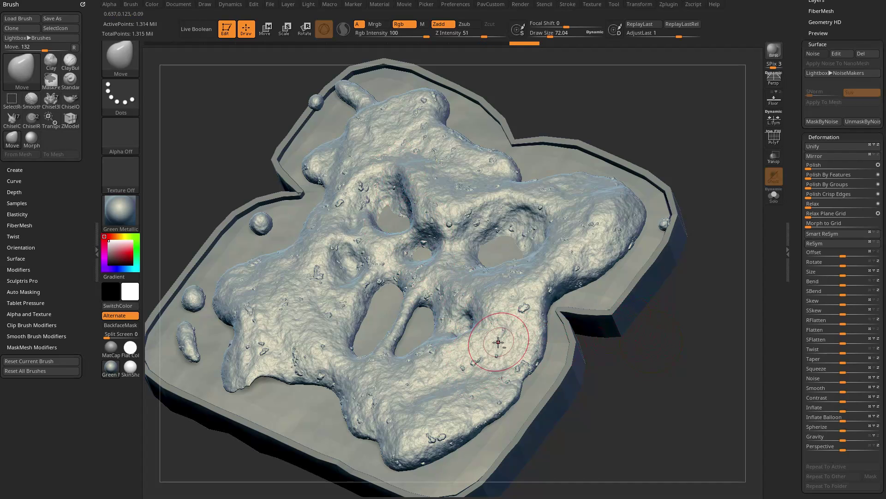
- Toggle Surface Noise on and off with undos, ending with noise off and the blob smooth
key(shift)
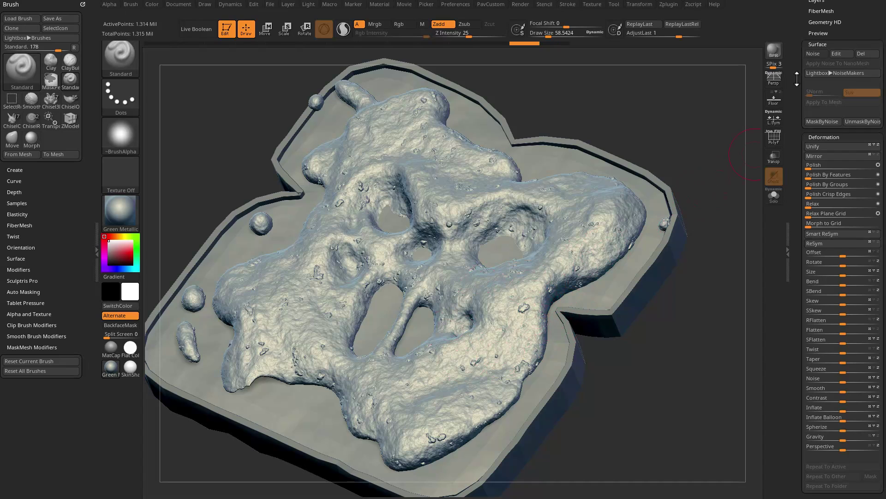
click(813, 53)
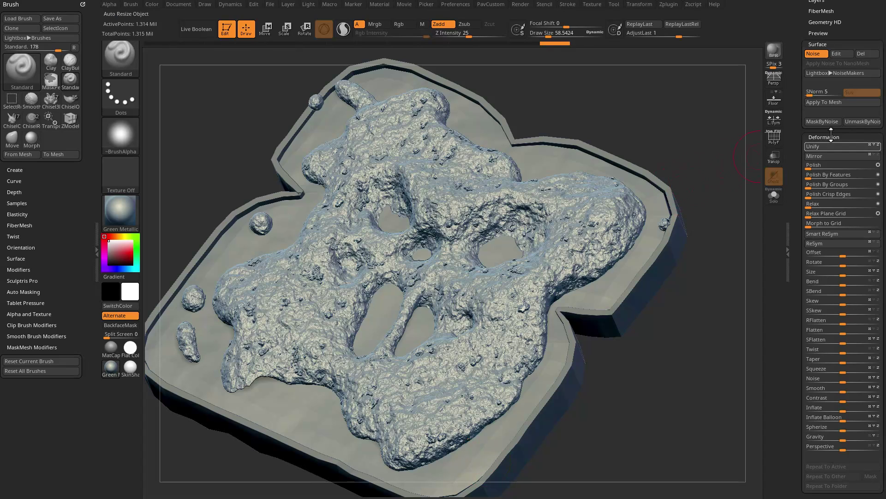
click(813, 54)
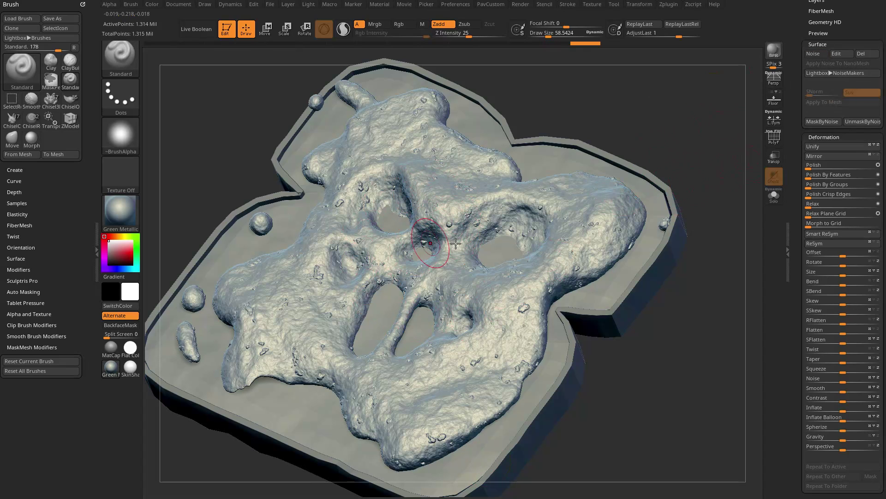
key(ctrl+z)
key(ctrl+z)
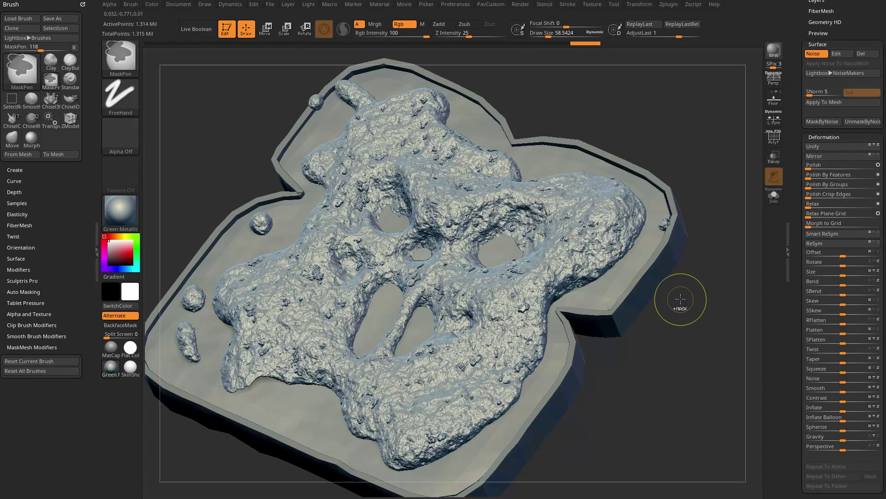
key(ctrl+z)
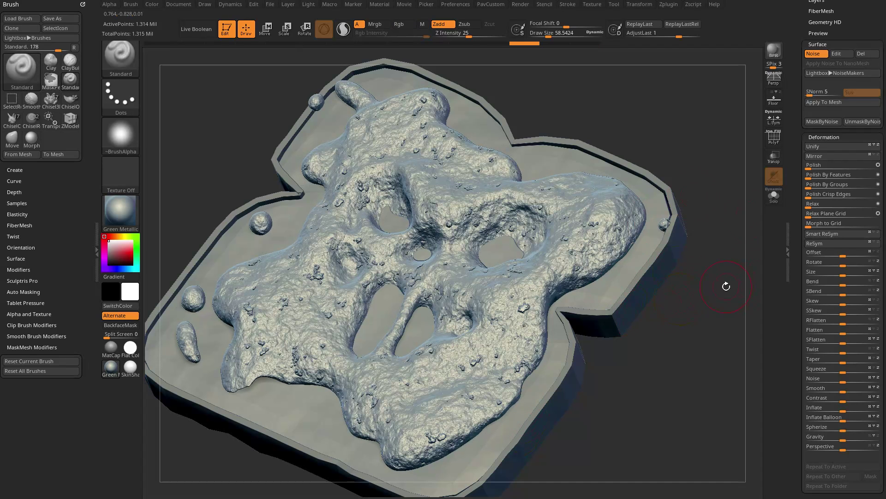
click(814, 54)
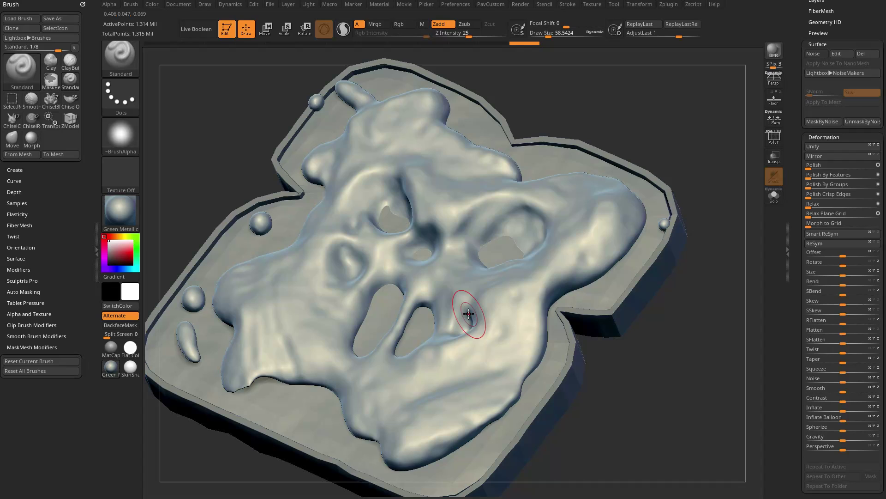
- Keep noise off and add Untitled Layer 1 in Tool > Layers
key(ctrl+z)
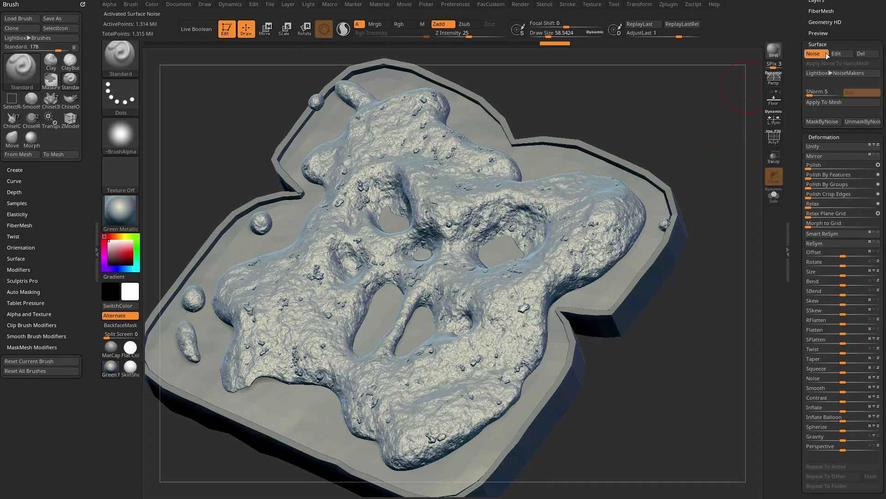
key(ctrl+shift+z)
scroll(829, 170, down, 10)
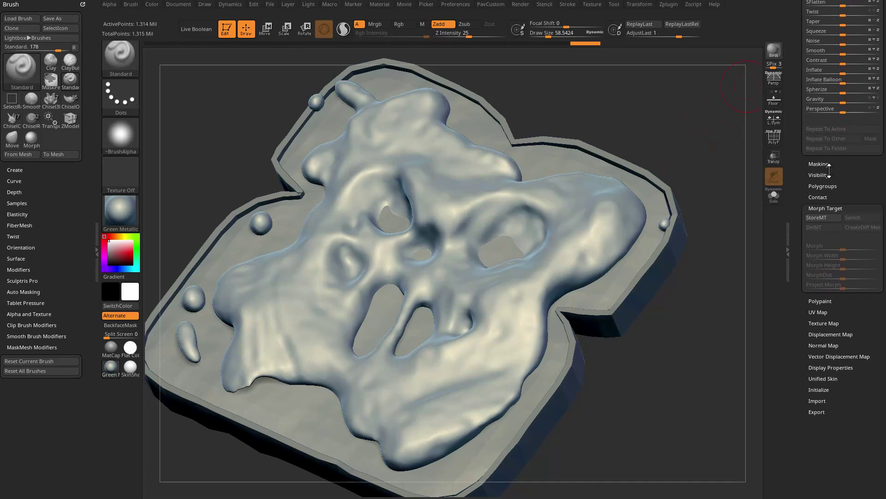
scroll(821, 212, up, 10)
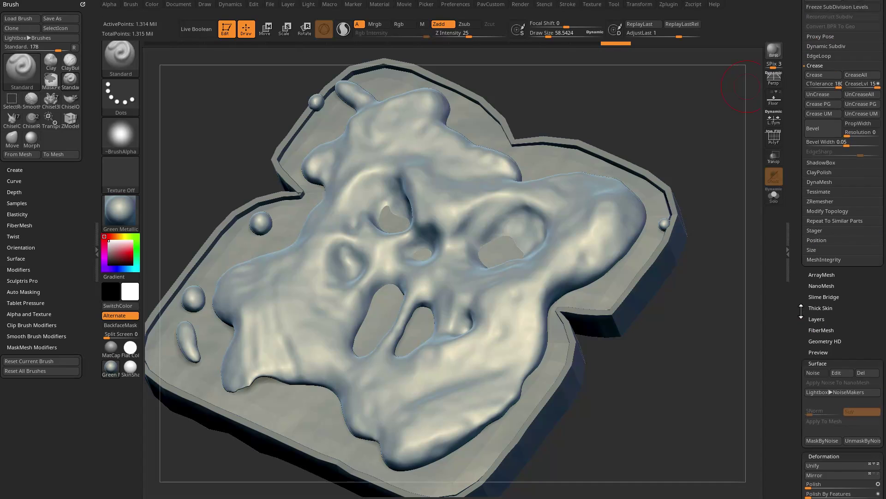
click(816, 341)
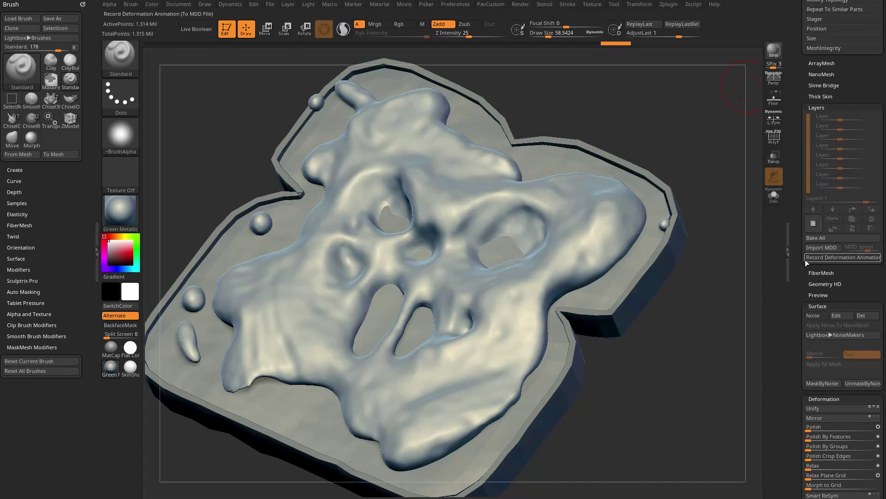
click(813, 223)
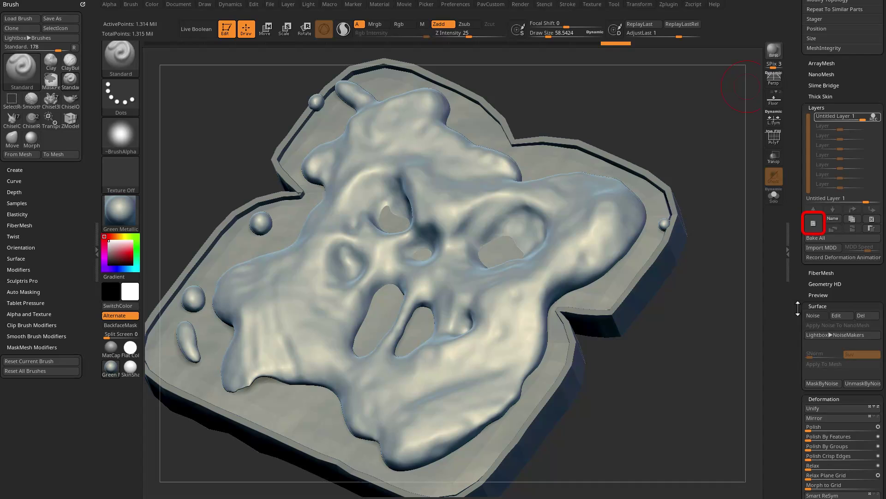
- Turn on Surface Noise, apply MaskByNoise, and drag Inflate negative to pit the blob
scroll(826, 277, down, 3)
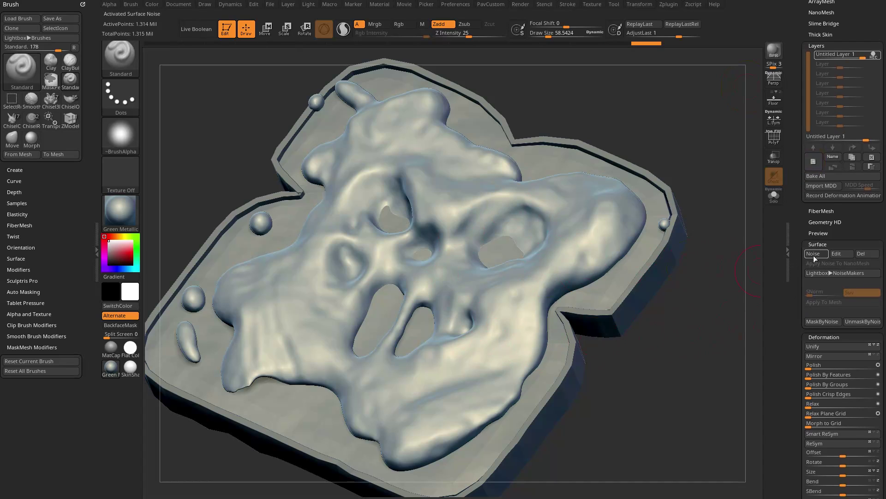
click(813, 254)
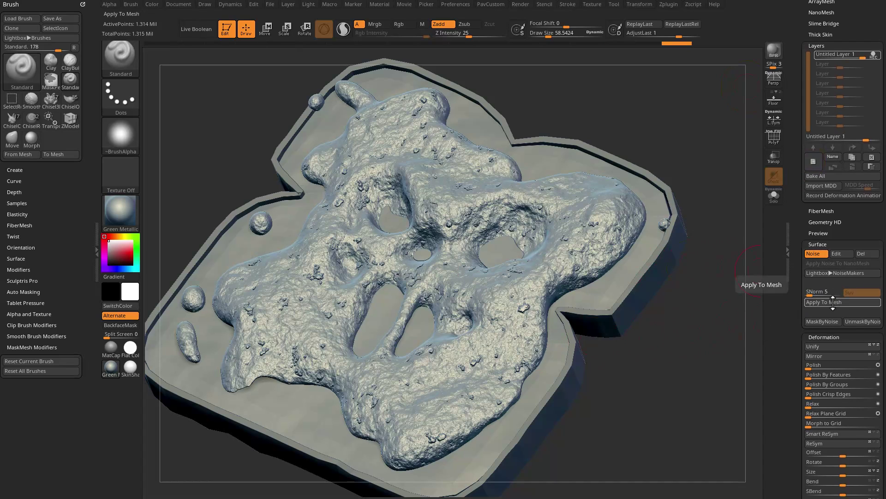
click(822, 321)
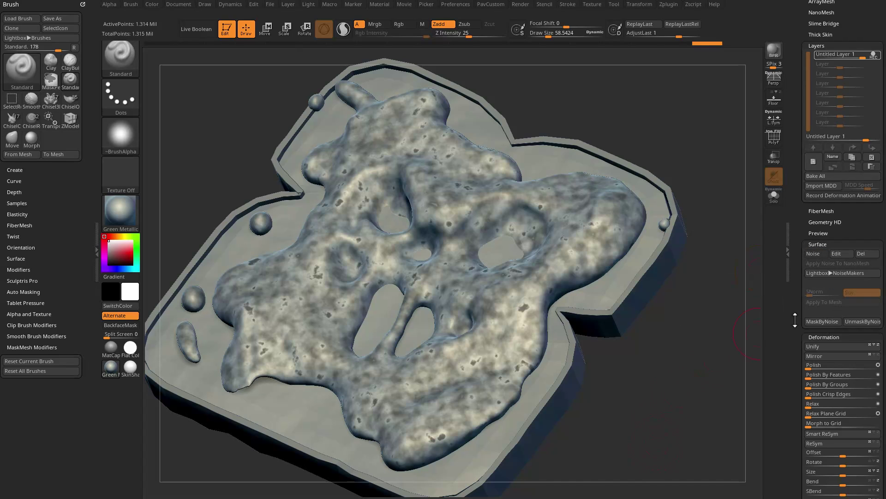
scroll(812, 351, down, 10)
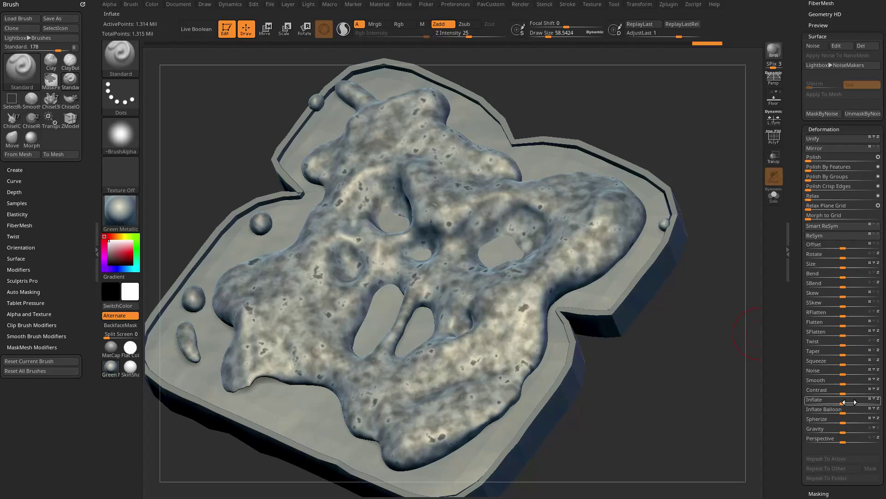
drag(849, 402, 831, 404)
drag(798, 293, 798, 374)
- Clear the mask, set the layer strength to 0.39761, and Bake All
ctrl+drag(701, 292, 726, 381)
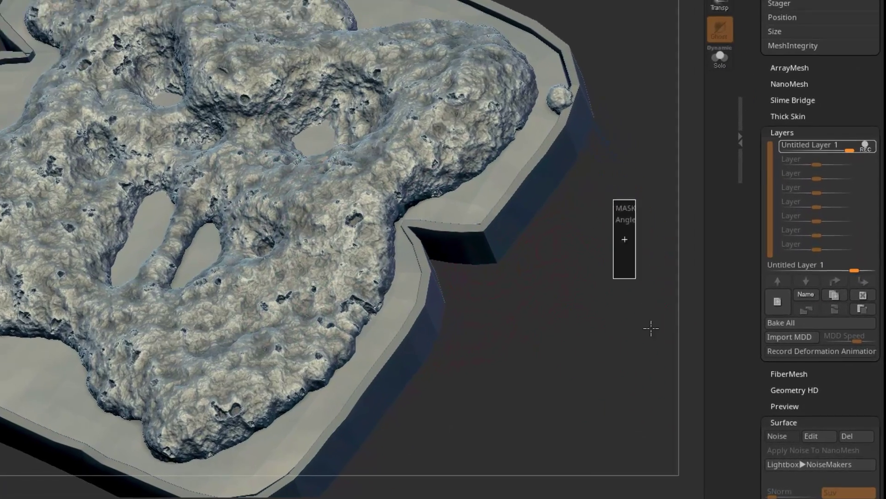
ctrl+drag(651, 328, 639, 333)
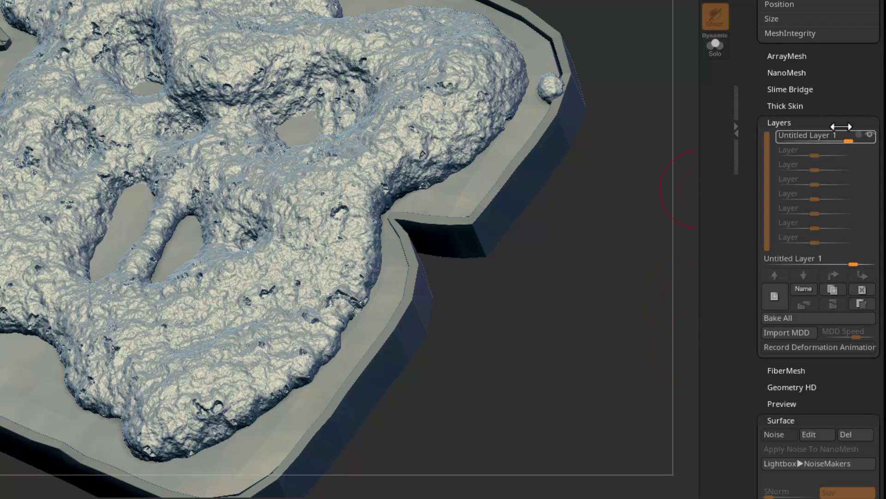
drag(845, 142, 799, 143)
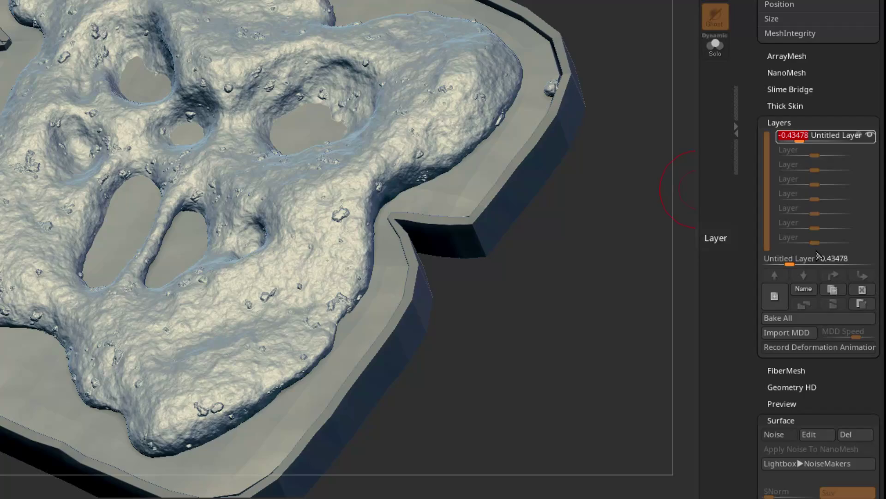
drag(789, 260, 848, 267)
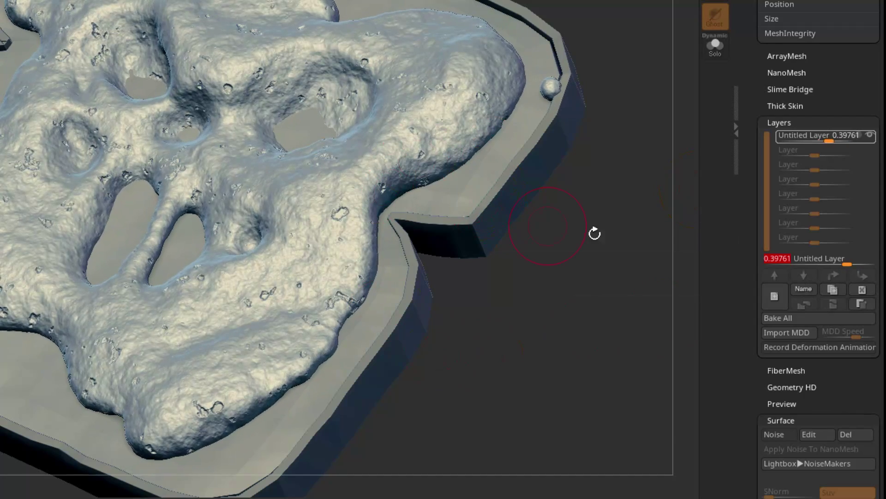
click(785, 317)
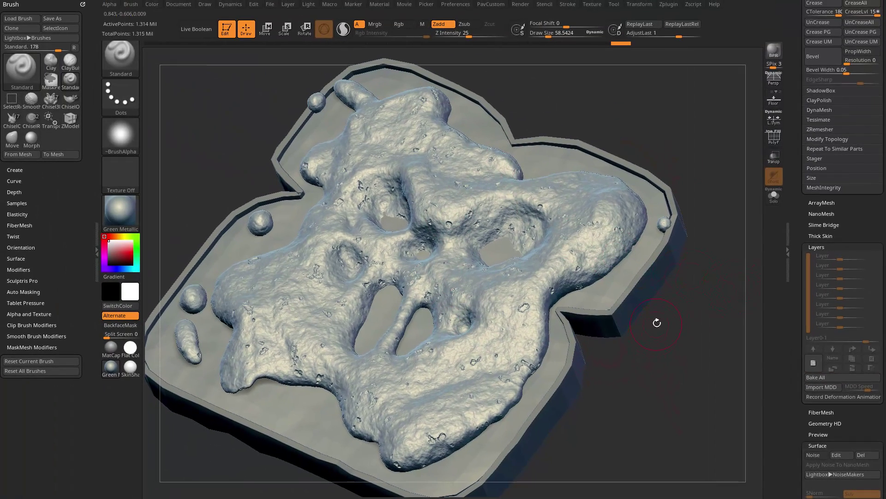
- Try a Move brush (BMV) pull on the blob's right cheek, then undo it
key(b)
key(m)
key(v)
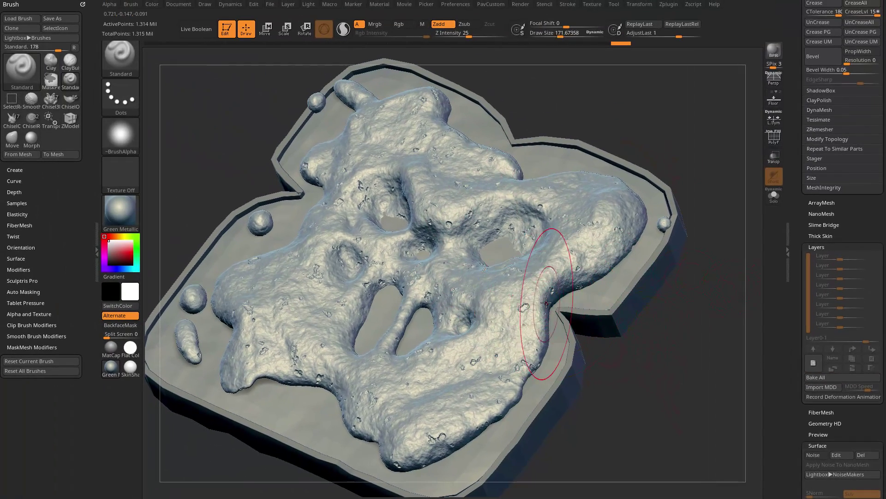
mouse_move(527, 301)
mouse_down()
mouse_move(509, 239)
mouse_move(516, 207)
mouse_move(533, 222)
mouse_up()
key(ctrl+z)
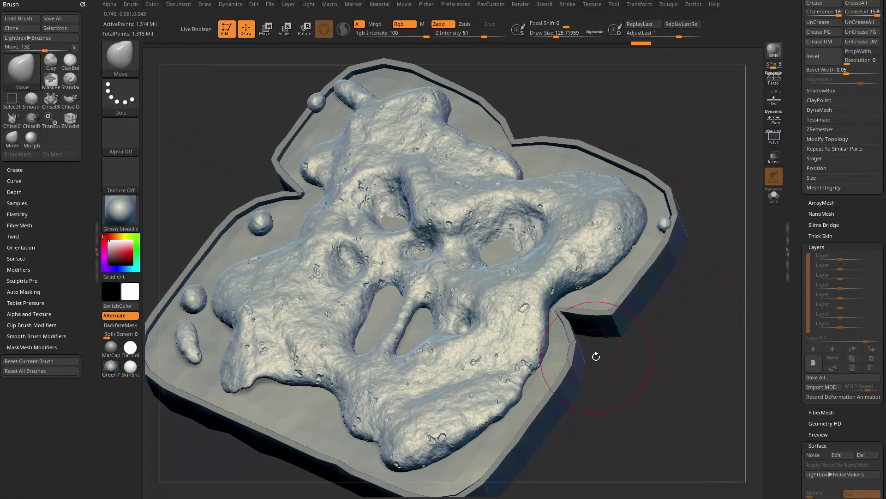
- Select the Morph brush with the B, M, G shortcut
scroll(827, 277, down, 10)
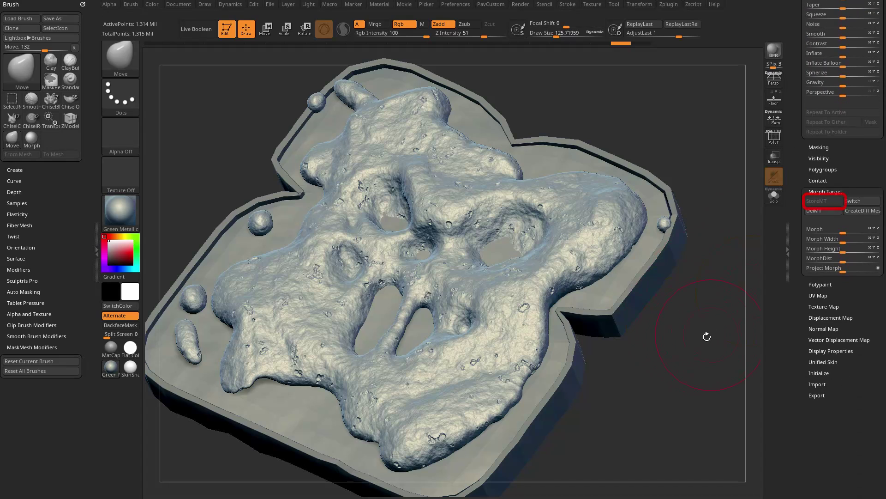
key(b)
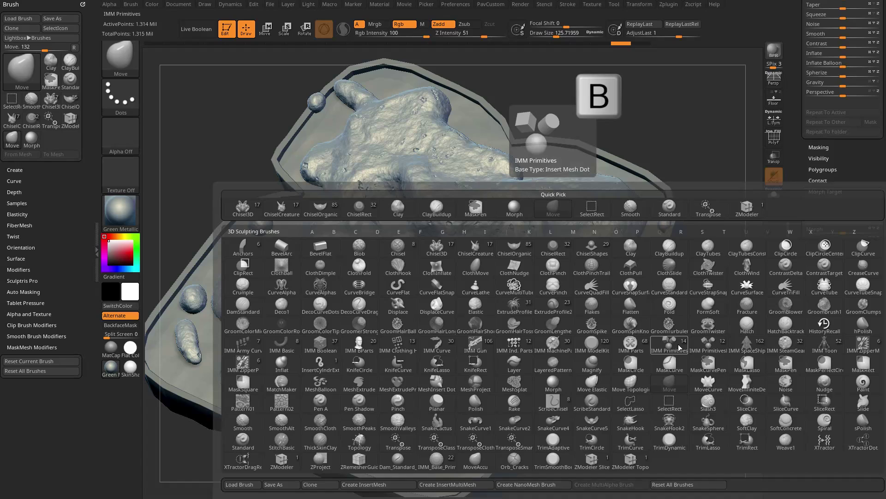
key(m)
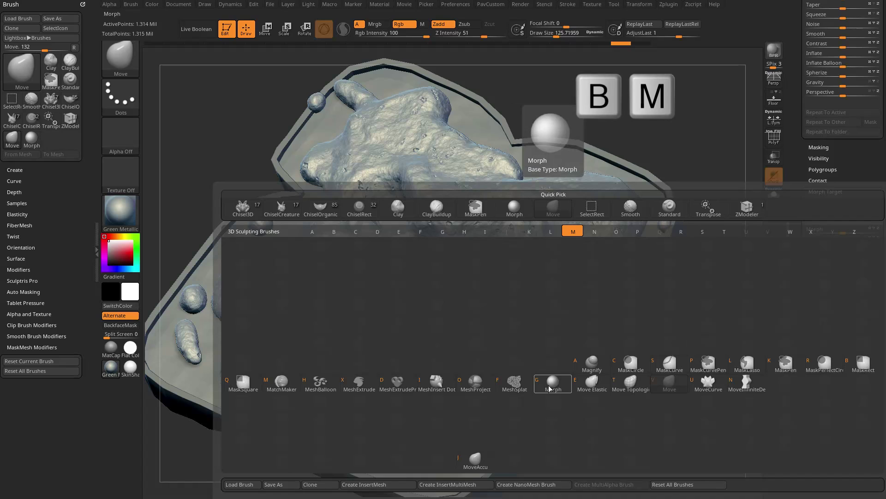
key(g)
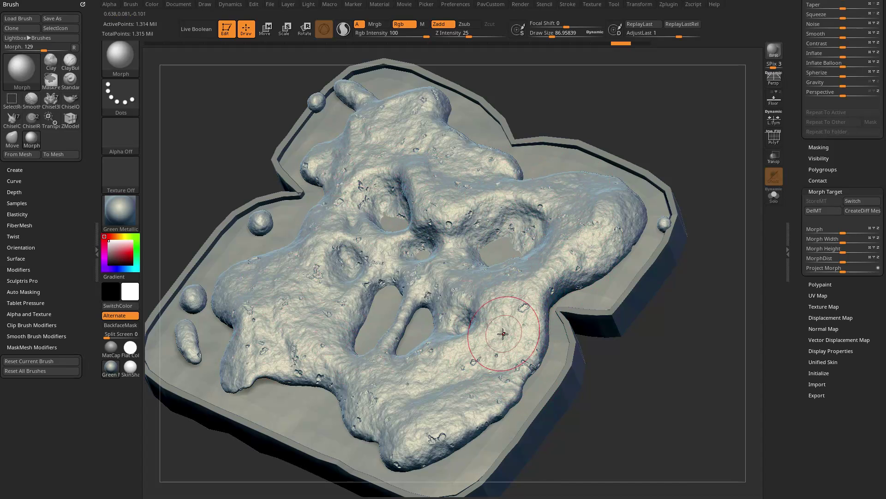
- Test Morph brush strokes across the blob's right side and centre, then undo them
drag(518, 311, 497, 327)
mouse_move(436, 276)
mouse_down()
mouse_move(476, 212)
mouse_move(609, 232)
mouse_move(618, 295)
mouse_move(601, 319)
mouse_up()
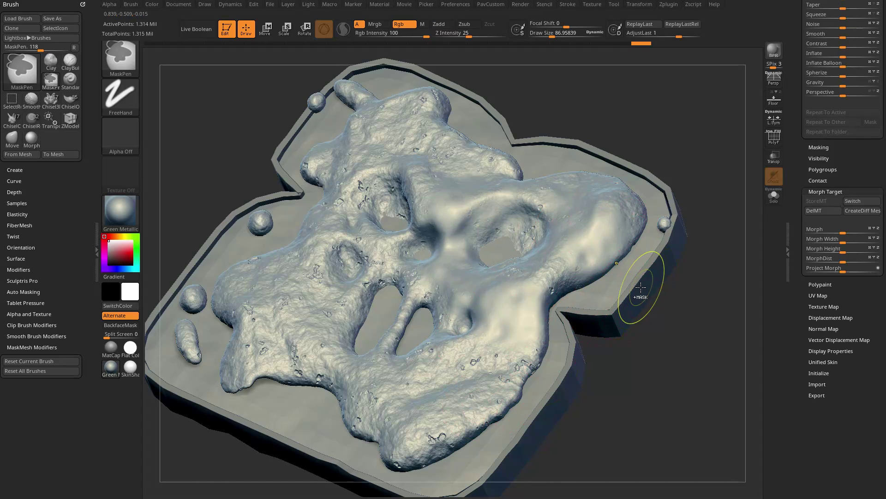
key(ctrl+z)
key(bracketleft)
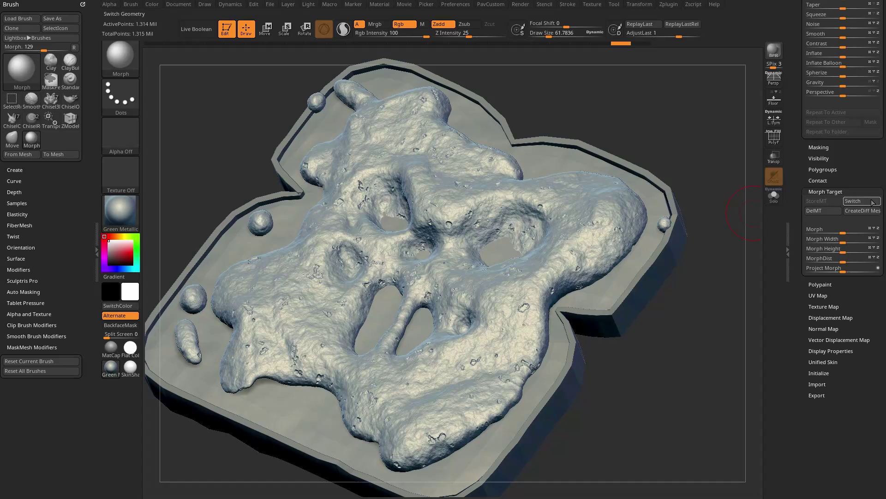
- Switch the blob to its smooth stored morph target and undo a trial streak
click(852, 202)
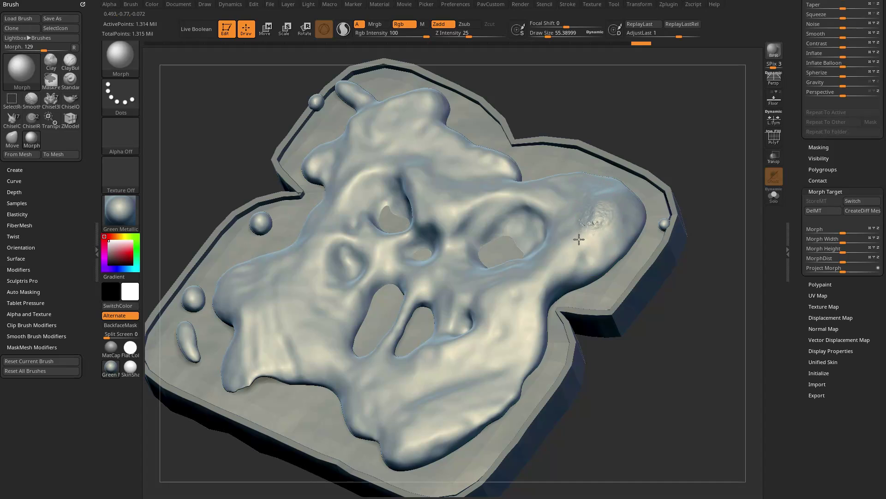
drag(579, 239, 528, 292)
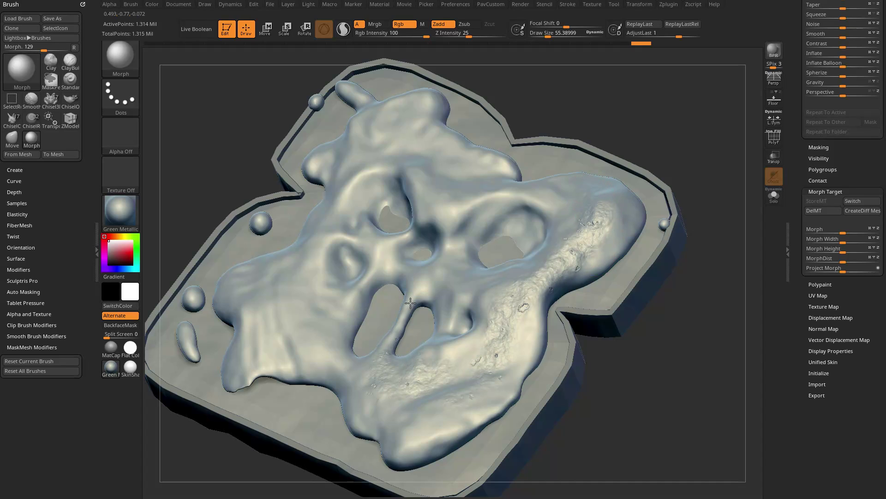
key(ctrl+z)
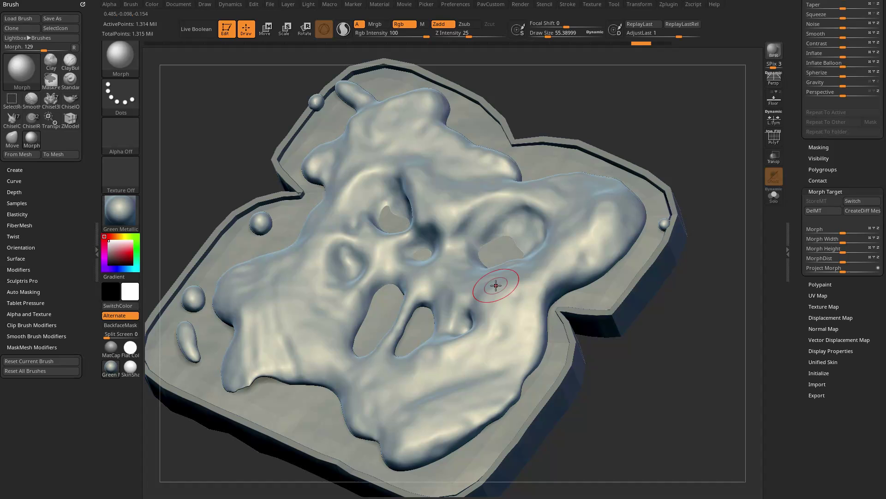
drag(789, 175, 791, 284)
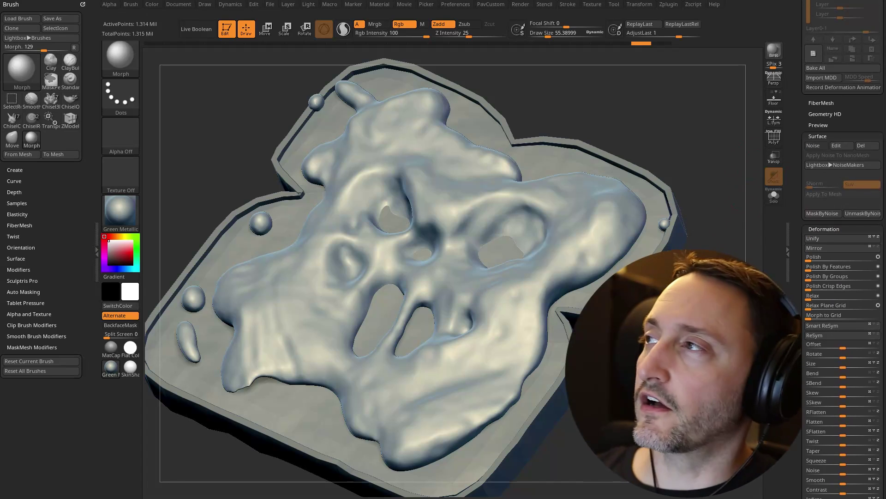
- Turn Surface Noise on over the smooth blob
click(813, 146)
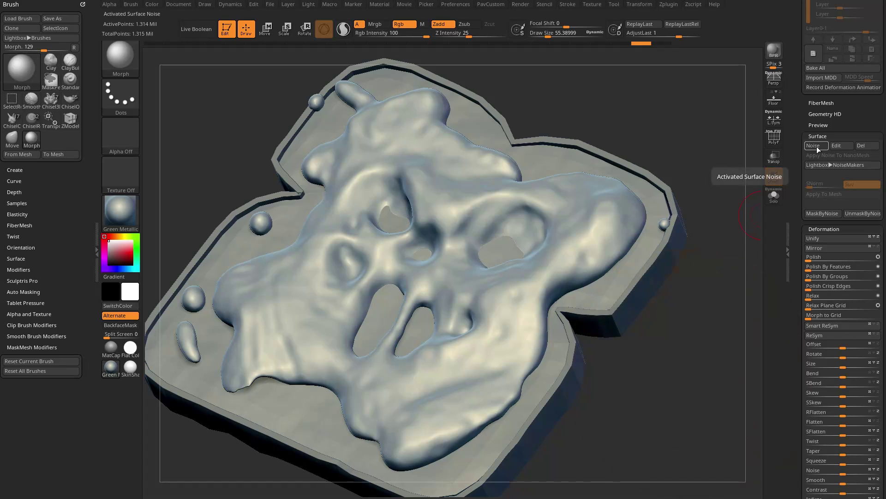
scroll(806, 174, down, 10)
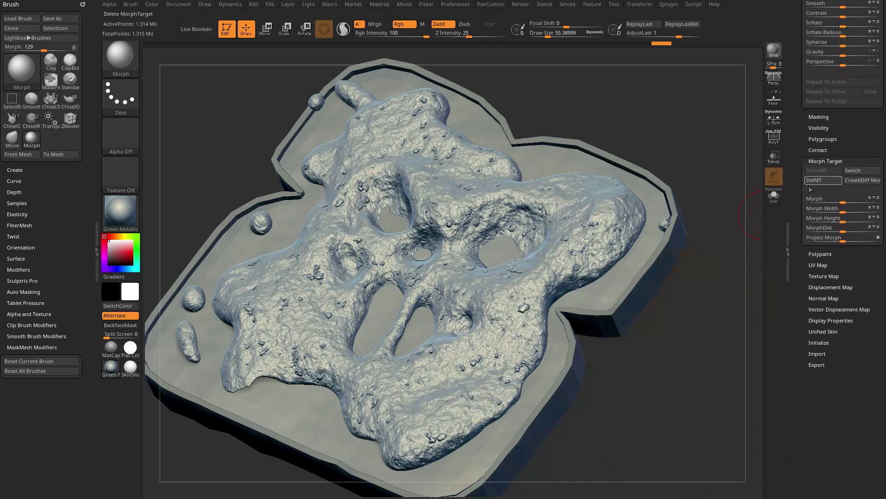
scroll(785, 298, up, 10)
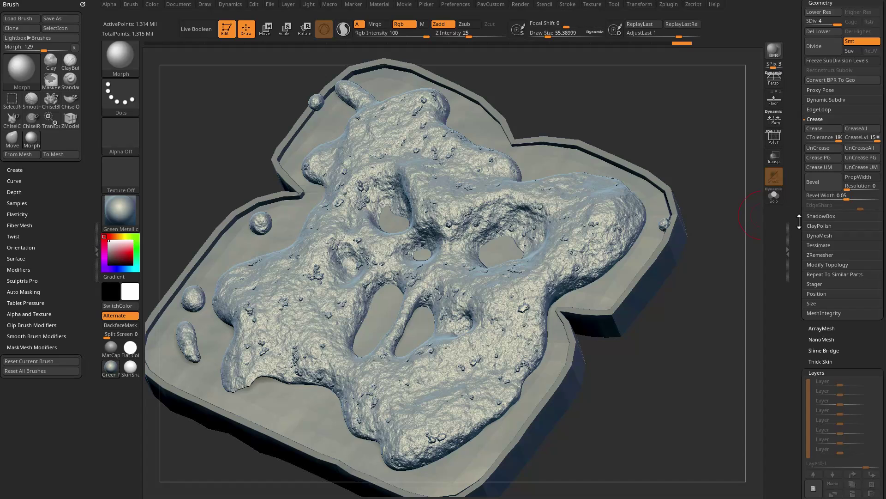
scroll(800, 222, down, 8)
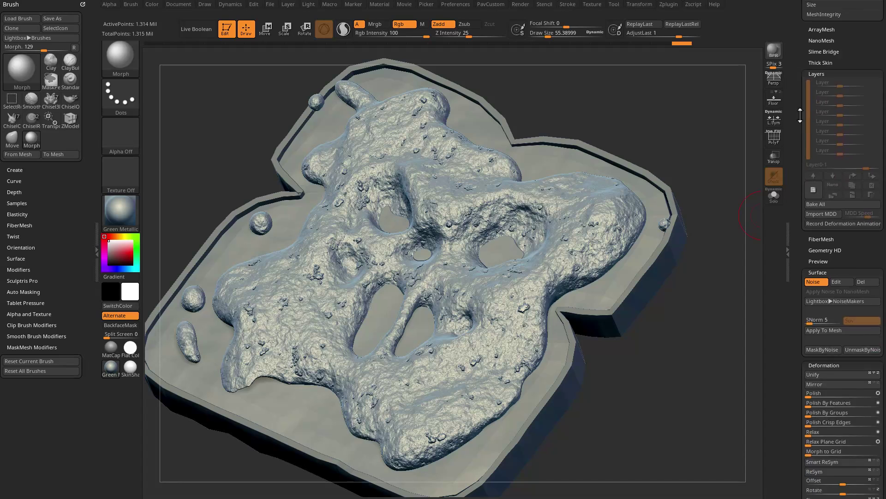
scroll(800, 114, down, 8)
click(819, 123)
scroll(838, 110, down, 1)
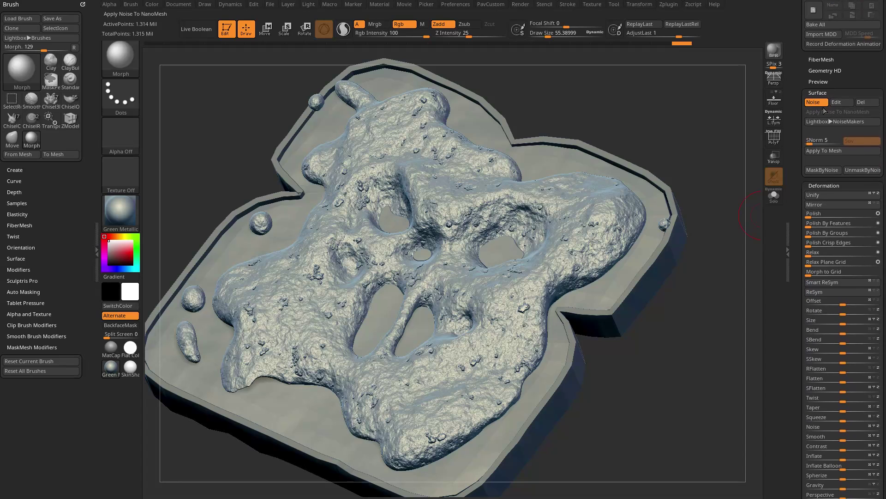
- Open NoiseMaker and load a Woven alpha from ZAlphas > Cloth > Tileable Alphas
click(839, 101)
drag(642, 155, 674, 174)
click(545, 351)
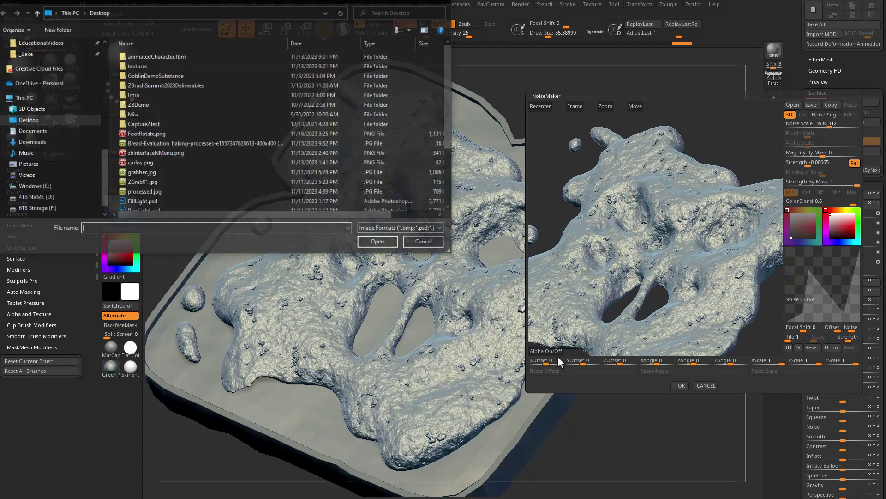
scroll(68, 113, up, 5)
click(68, 119)
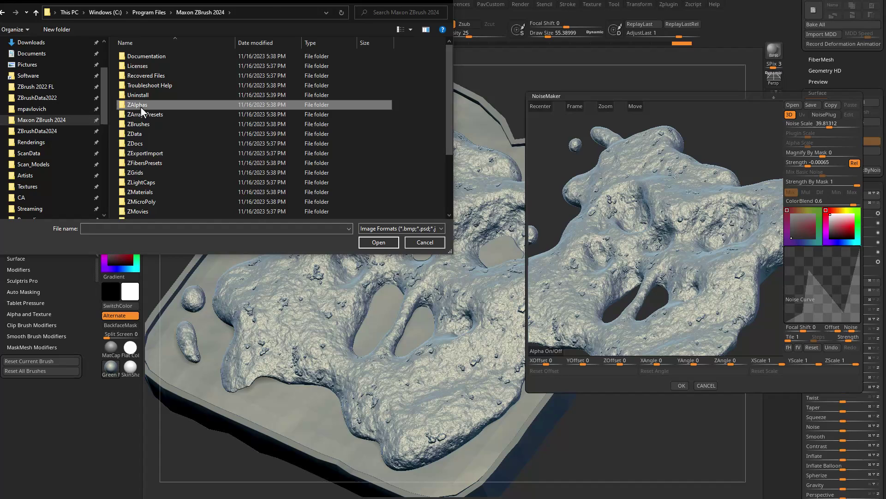
double_click(140, 106)
click(148, 65)
double_click(149, 69)
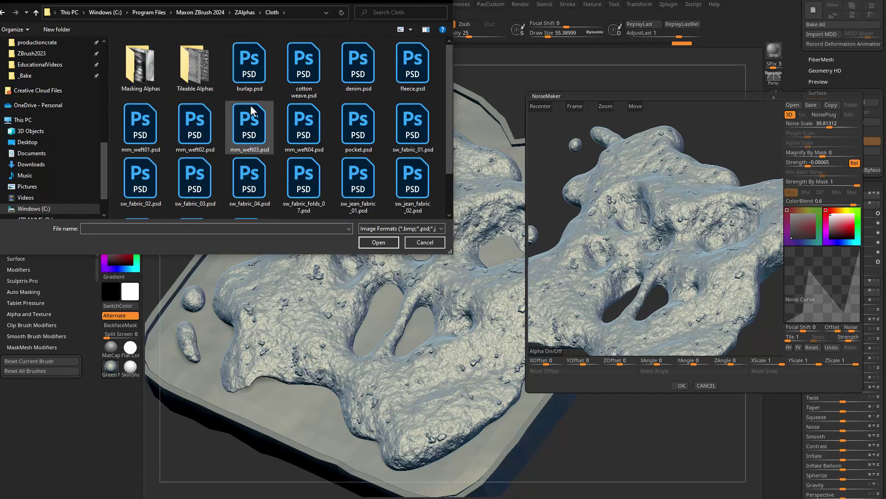
double_click(201, 69)
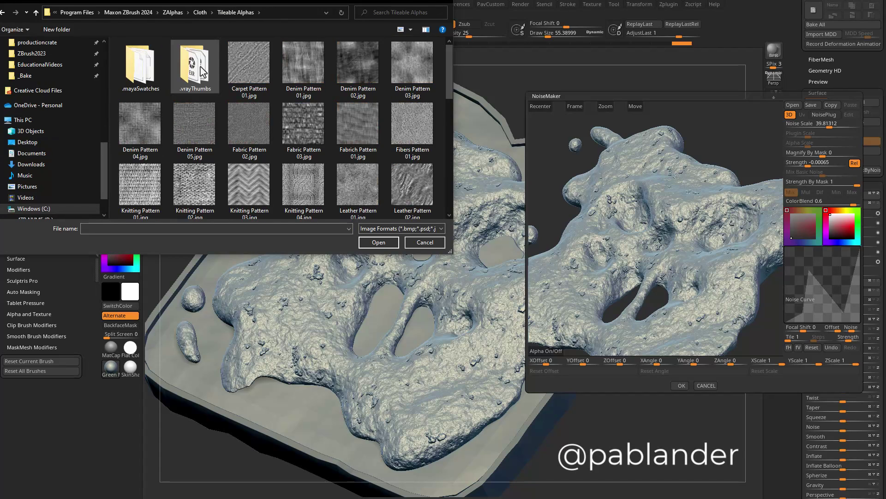
scroll(201, 103, down, 3)
scroll(202, 105, down, 3)
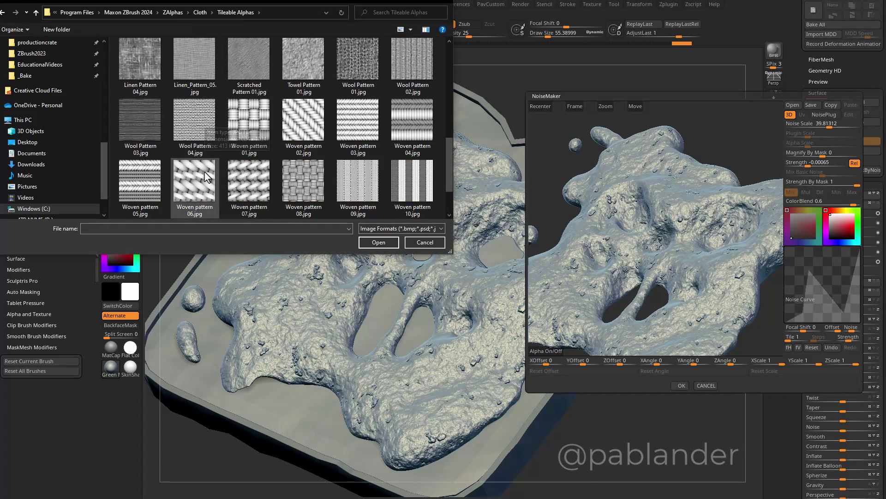
double_click(242, 176)
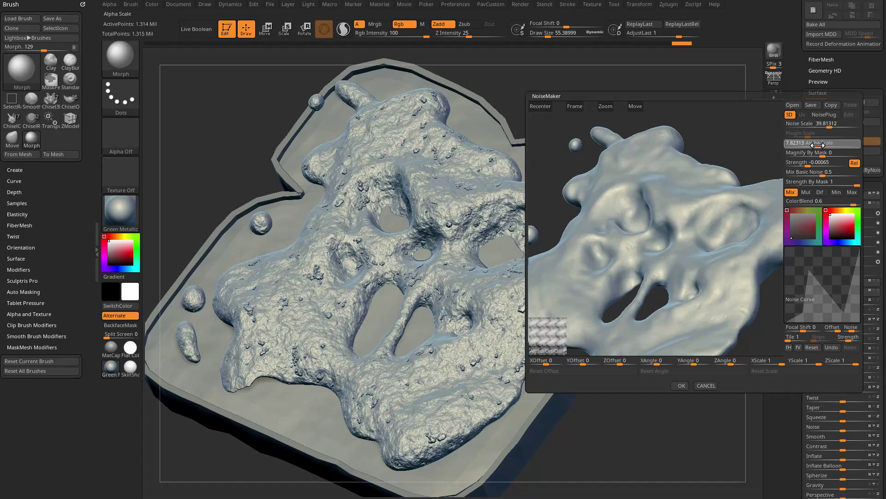
- Tune the alpha scale, basic noise mix and strength while orbiting the preview
mouse_move(824, 145)
mouse_down()
mouse_move(841, 145)
mouse_move(799, 147)
mouse_move(839, 145)
mouse_up()
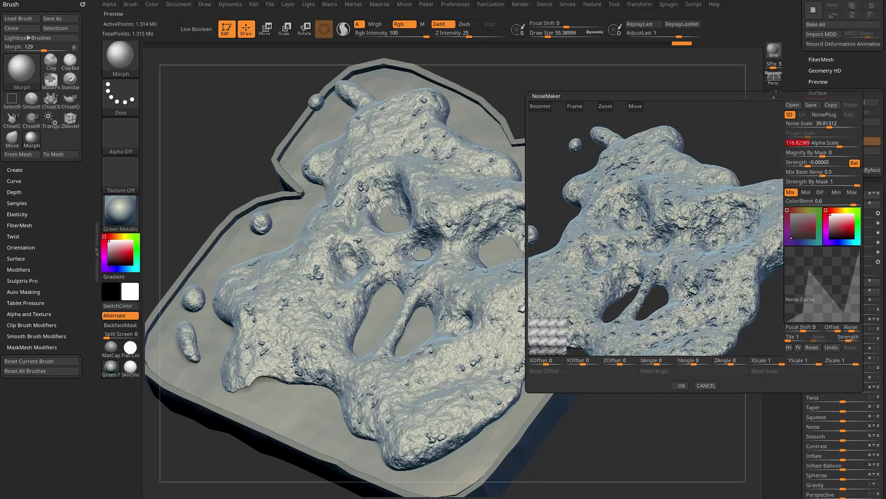
drag(686, 226, 669, 264)
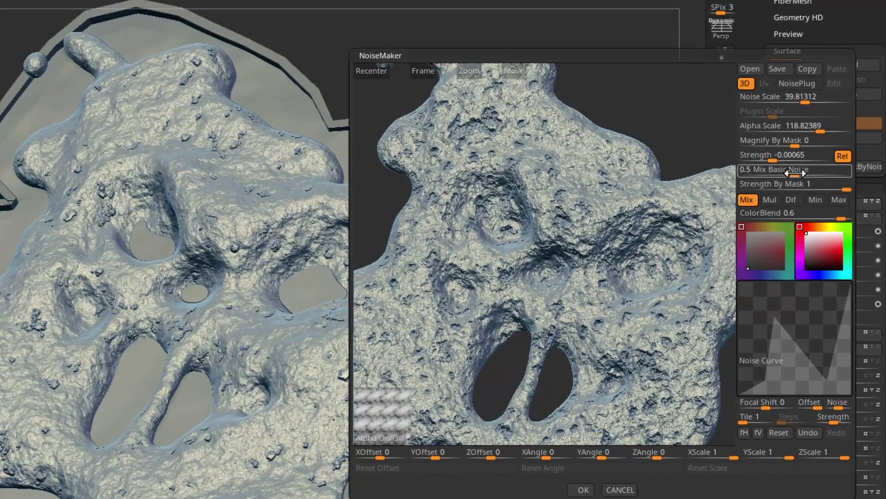
drag(795, 173, 734, 173)
drag(783, 129, 760, 159)
drag(770, 130, 756, 161)
drag(362, 429, 360, 377)
drag(380, 405, 470, 199)
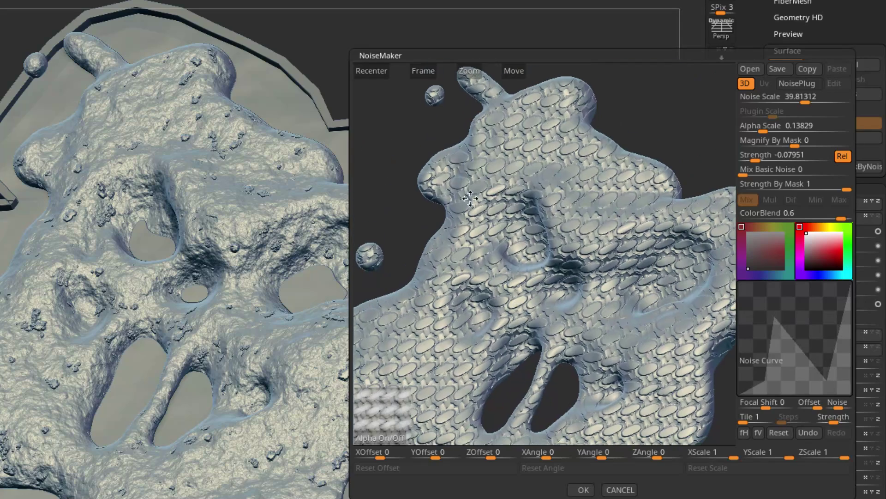
drag(369, 224, 634, 157)
drag(671, 124, 539, 276)
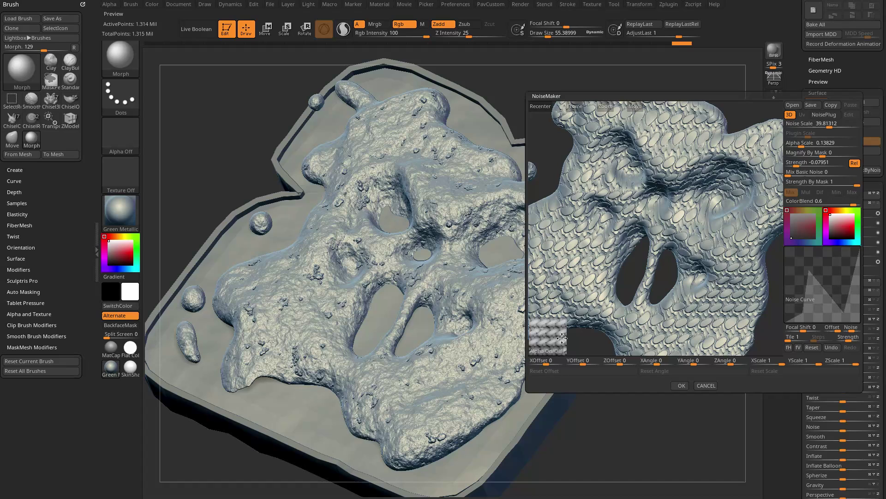
- Turn the woven alpha off, drop strength to -0.00046, and show the NoisePlug types
click(553, 349)
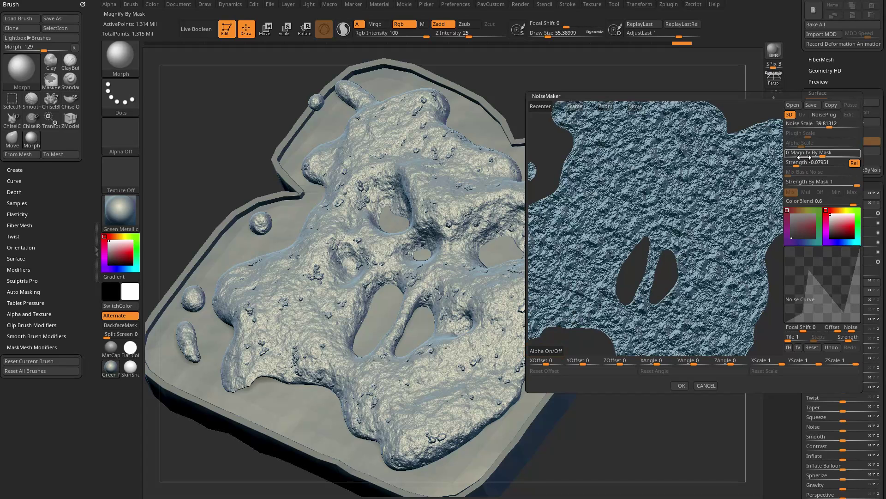
drag(813, 163, 808, 164)
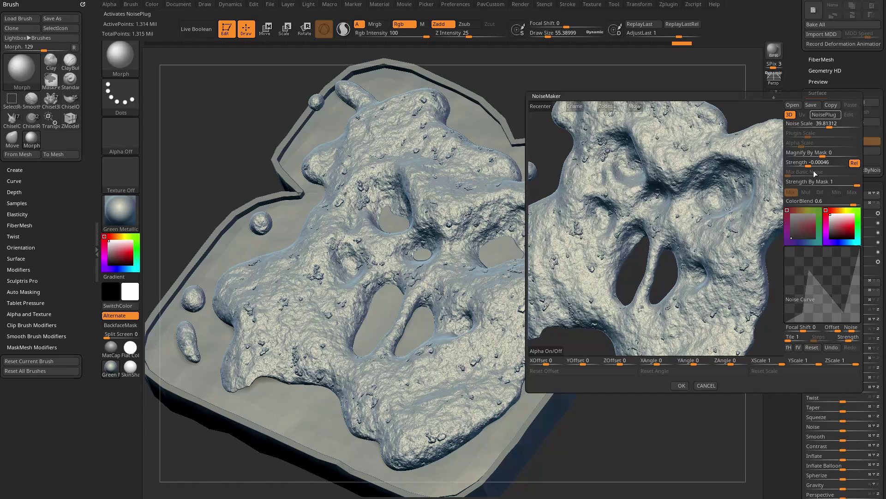
click(824, 114)
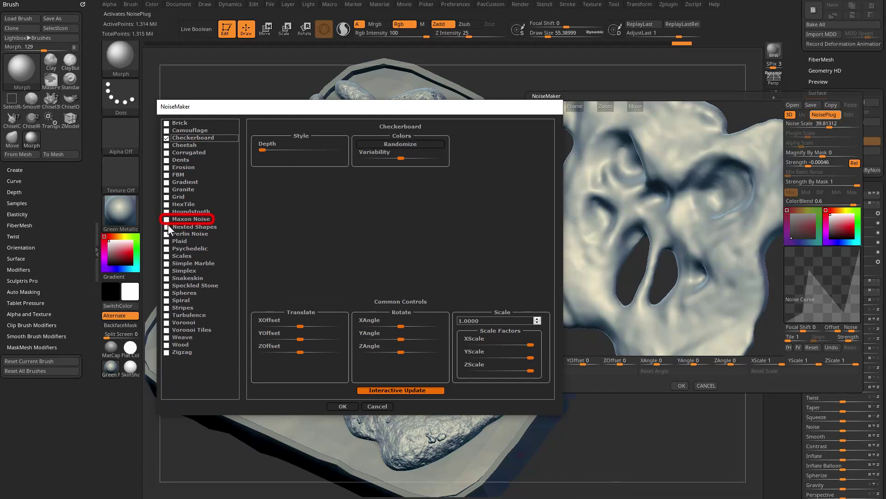
- Choose Maxon Noise with the Stupl variant and confirm with OK
click(170, 221)
click(410, 137)
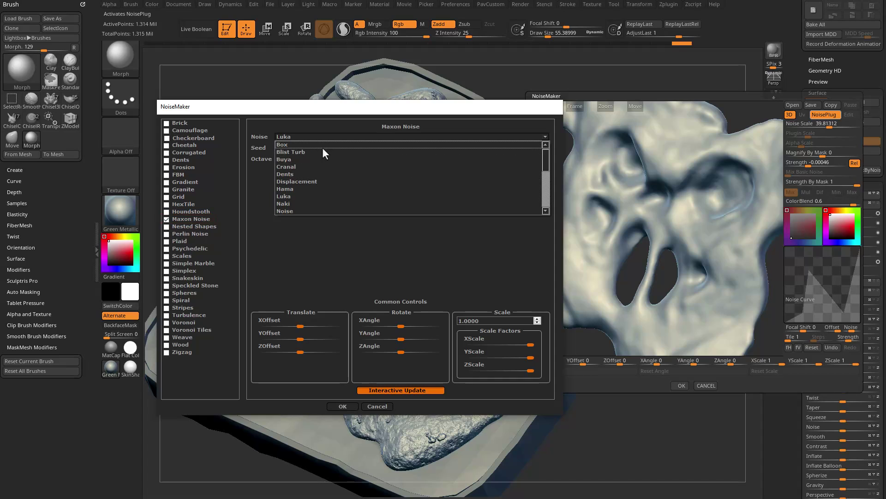
click(298, 173)
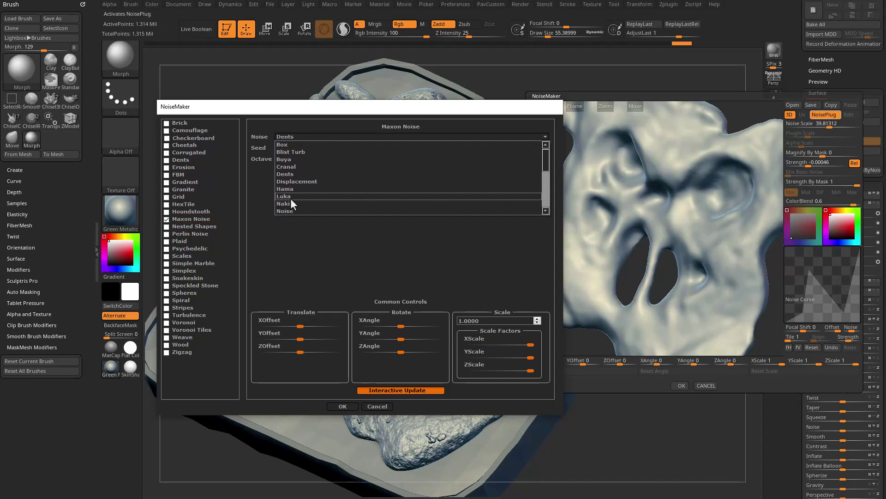
scroll(291, 199, down, 6)
click(314, 144)
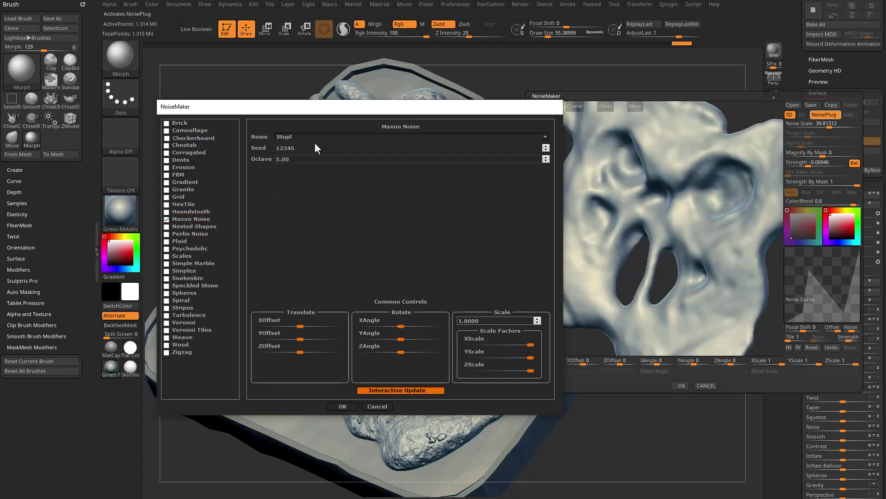
click(342, 407)
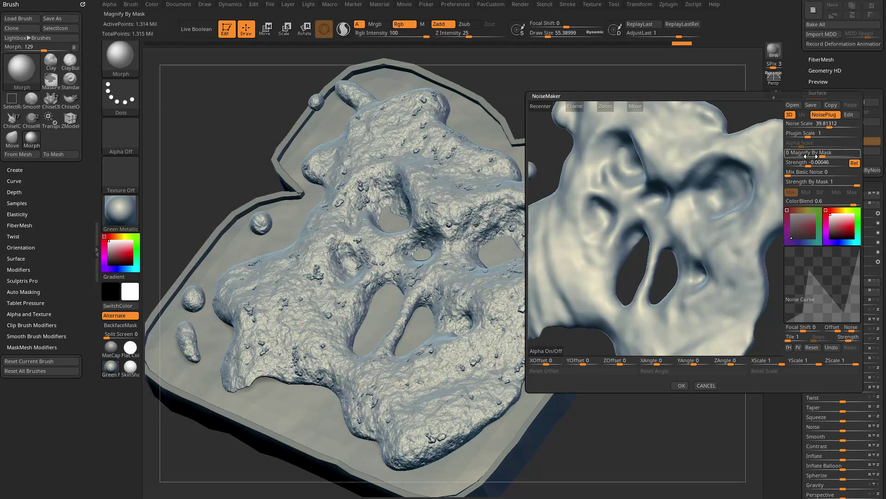
- Set Plugin Scale to 0.26386 and Strength to 0.11366, then inspect the preview
drag(808, 164, 800, 165)
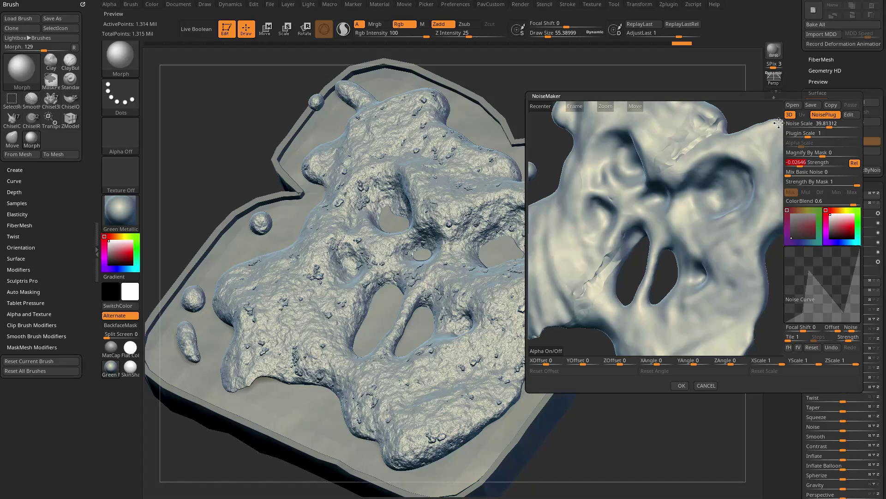
drag(805, 134, 801, 139)
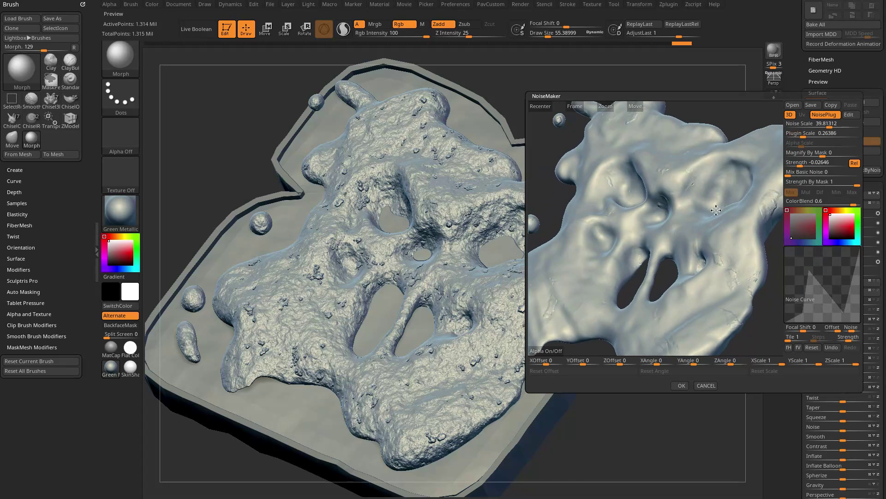
drag(794, 166, 835, 166)
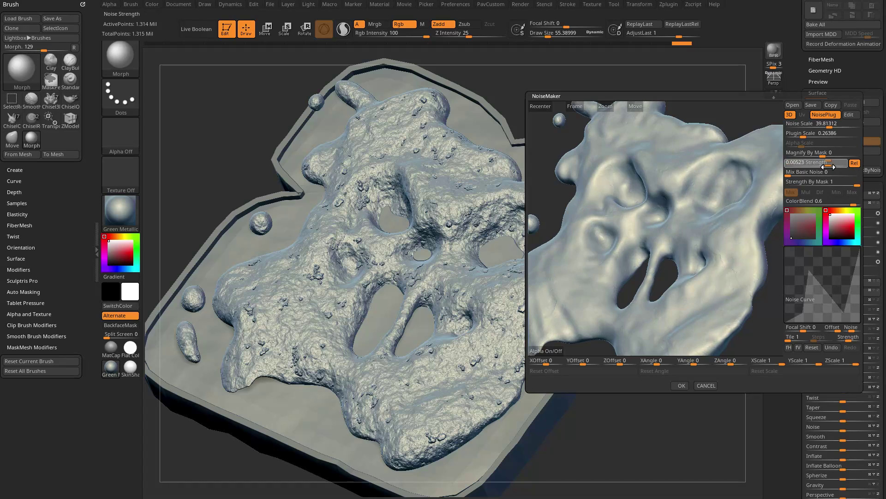
drag(714, 199, 696, 216)
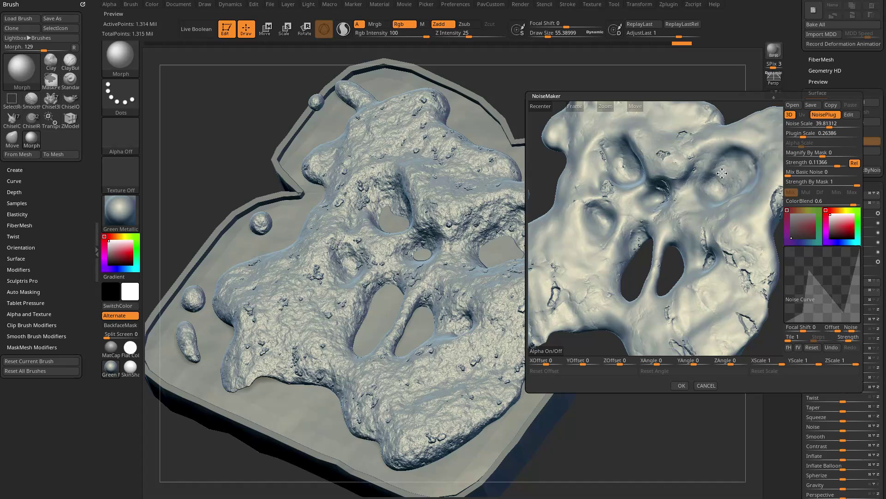
- Try the Maxon noise variants Poxo, Electric, Gaseous and finally Wavy Turb
click(848, 114)
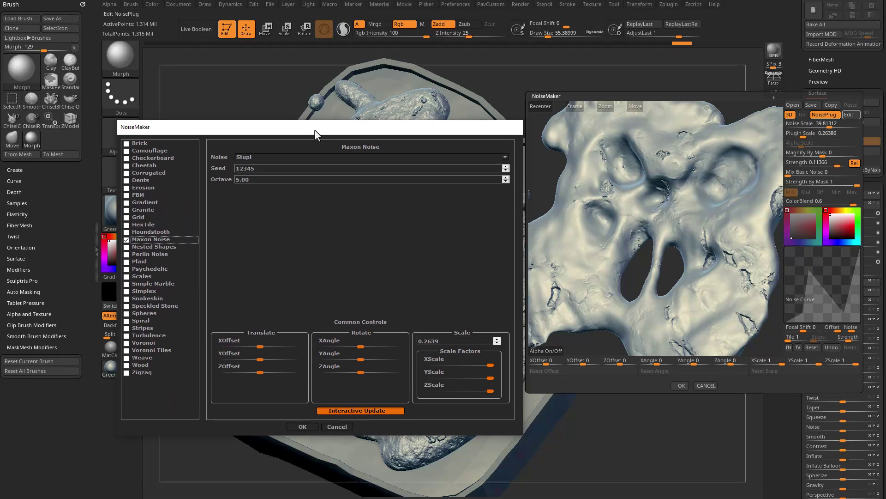
click(497, 158)
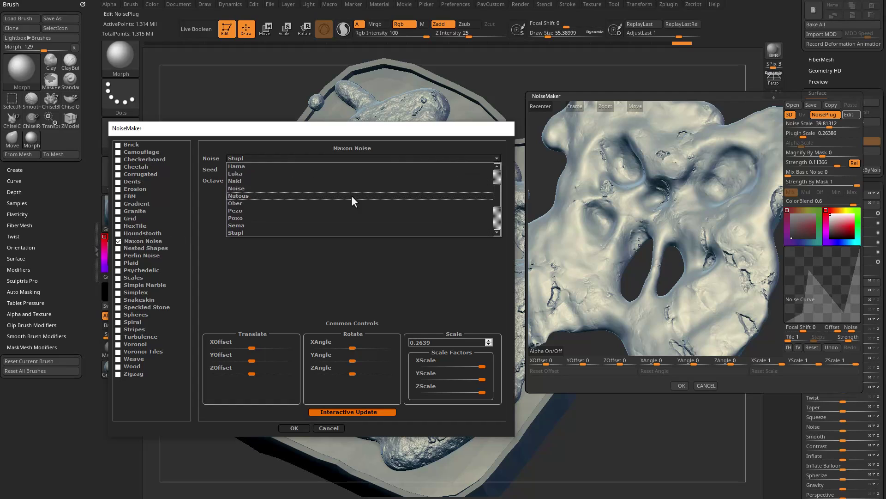
click(309, 218)
click(468, 160)
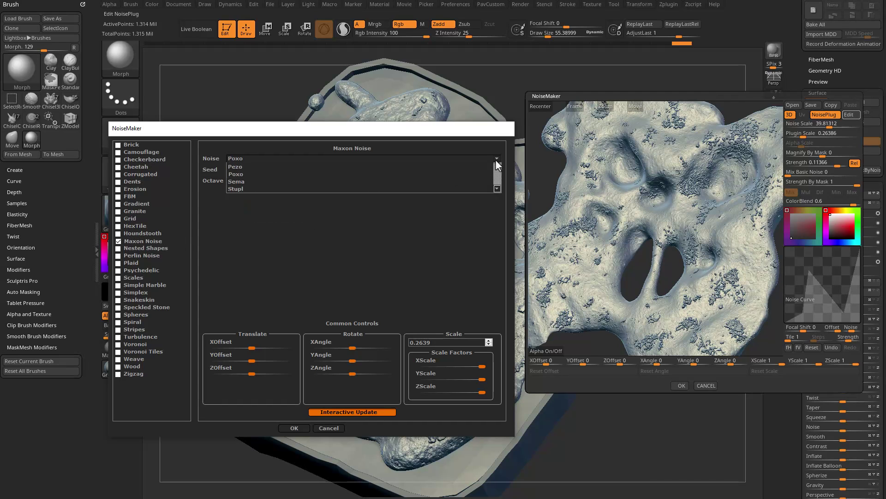
click(284, 225)
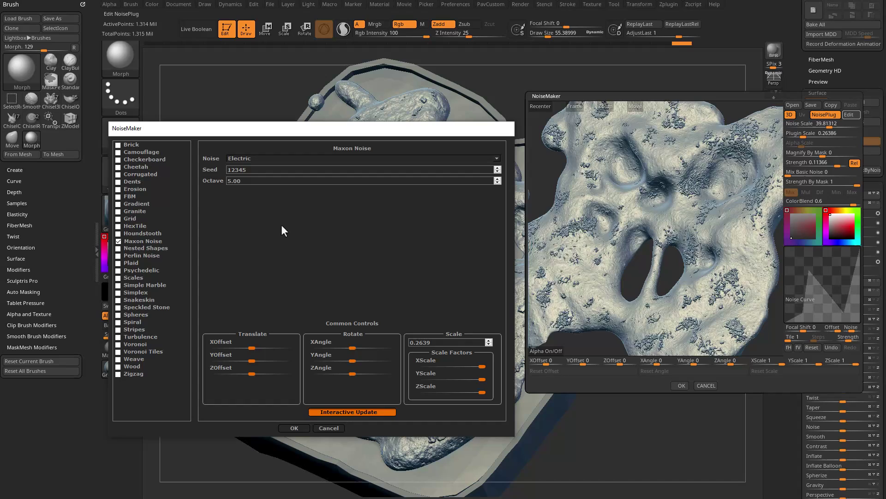
click(498, 158)
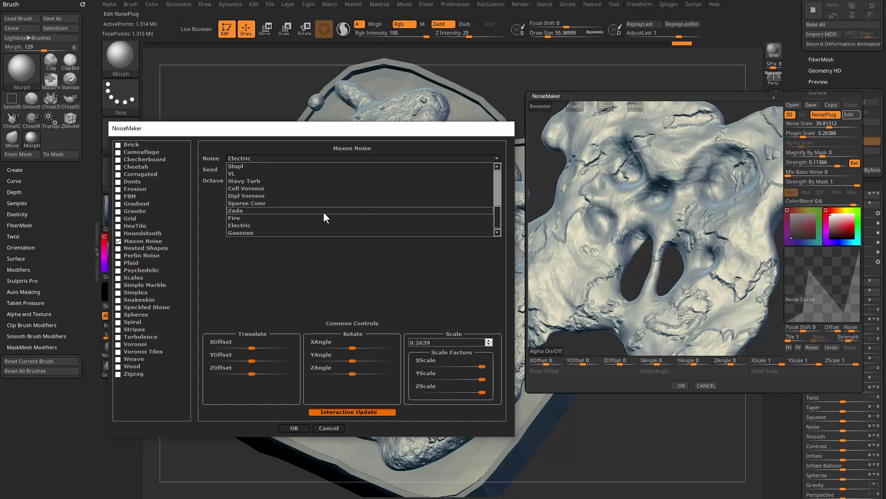
click(285, 232)
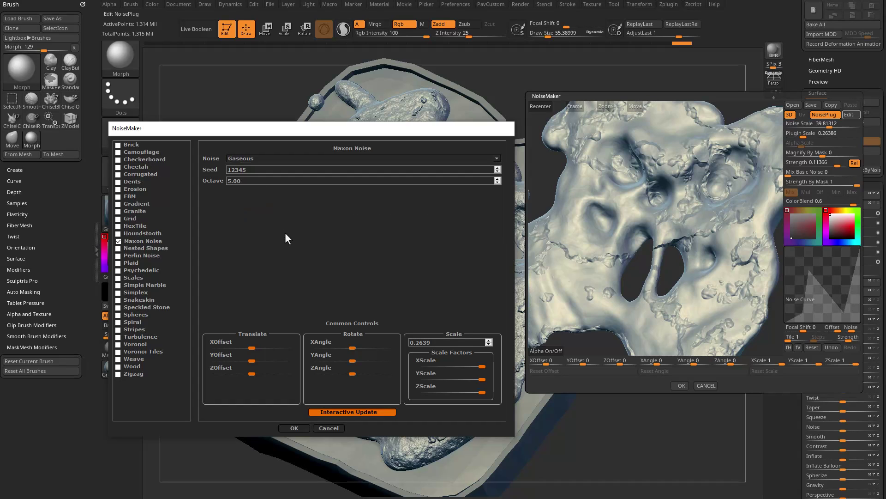
click(496, 159)
scroll(267, 219, up, 5)
scroll(266, 220, down, 3)
scroll(265, 219, down, 2)
click(261, 182)
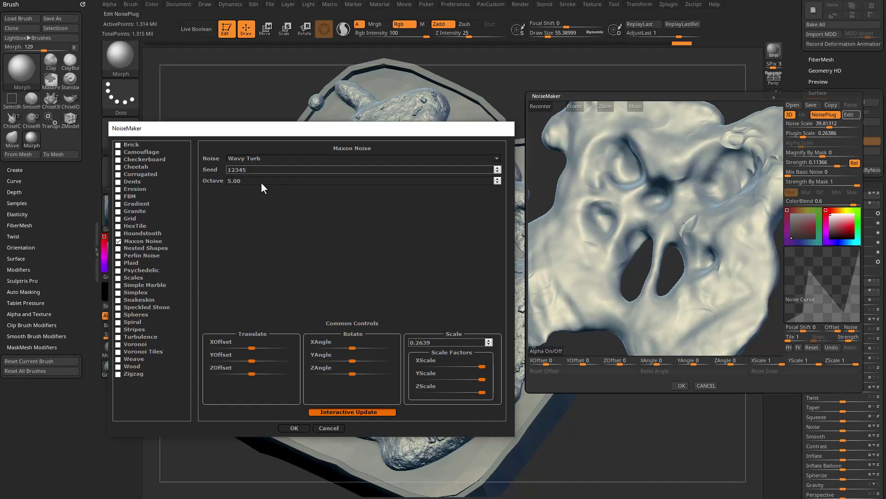
- Lower the noise scale to 0.1001 and pick the Buya variant
click(490, 344)
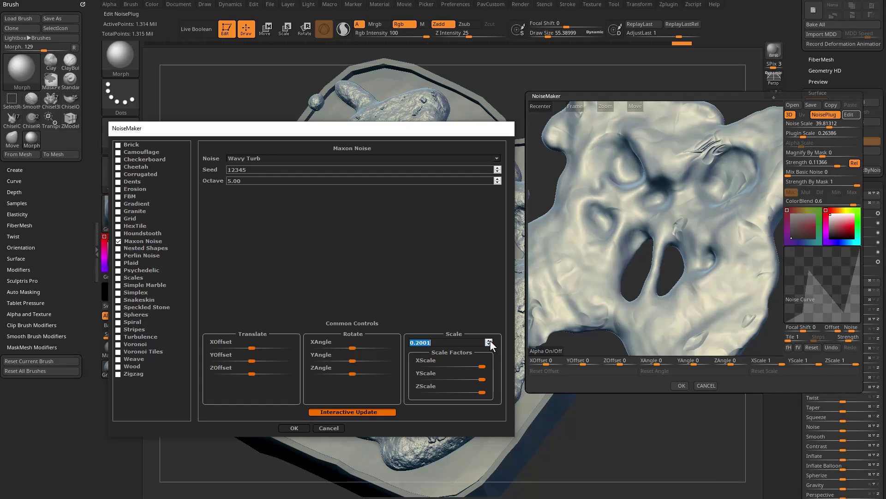
click(489, 344)
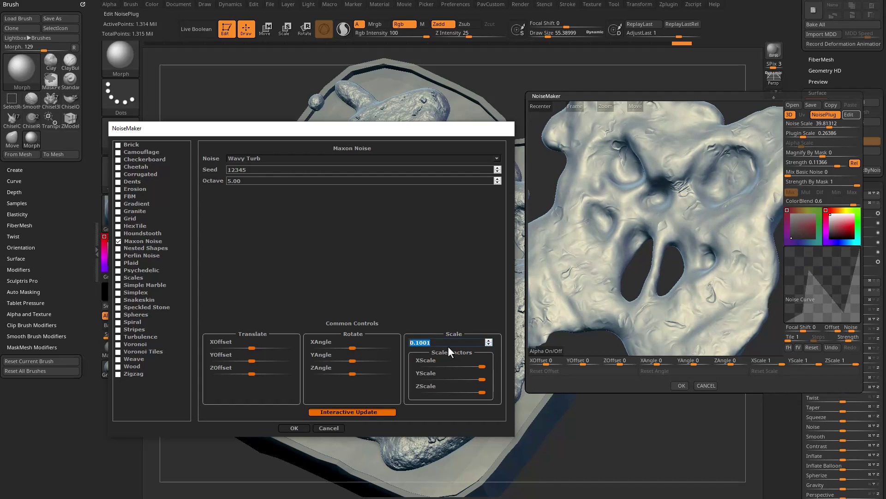
drag(423, 345, 413, 346)
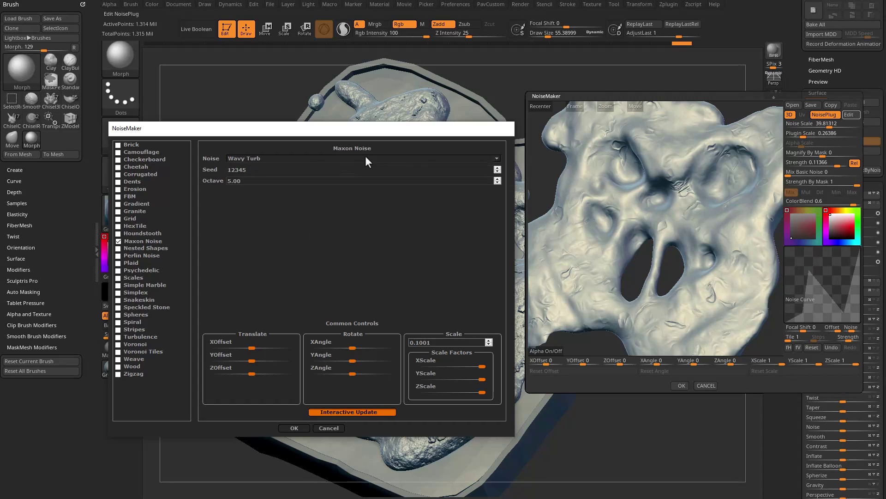
click(491, 158)
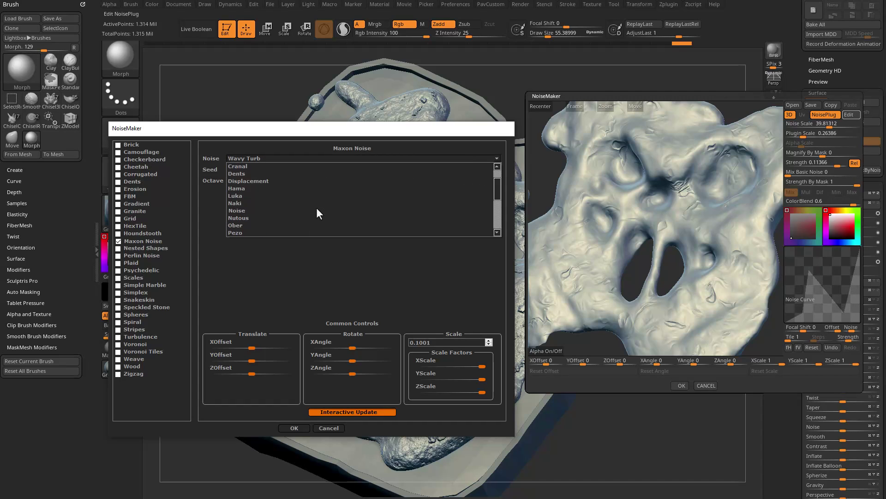
scroll(316, 206, up, 2)
click(256, 181)
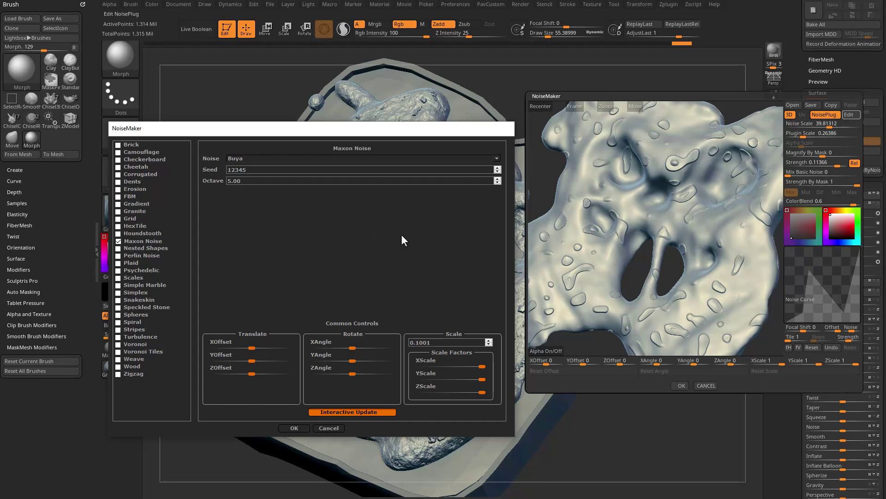
- Confirm Buya, make the noise smaller, and reset then bend the noise curve
click(294, 427)
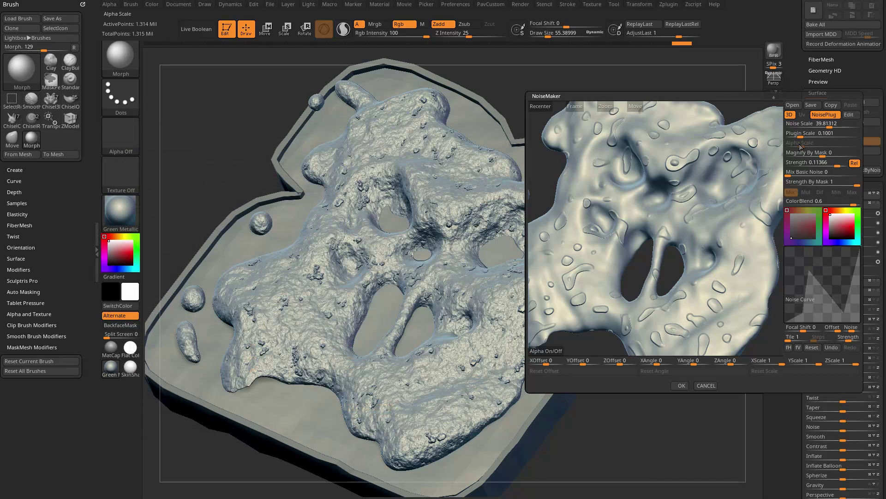
drag(801, 134, 802, 135)
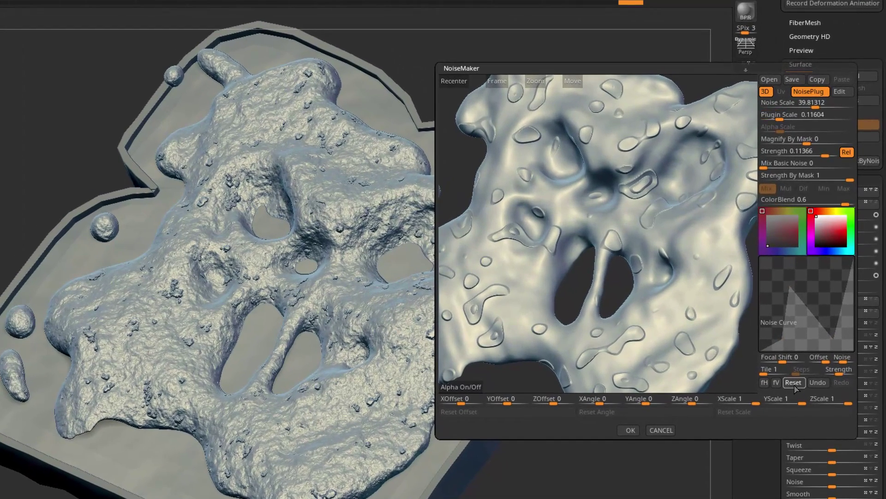
click(813, 349)
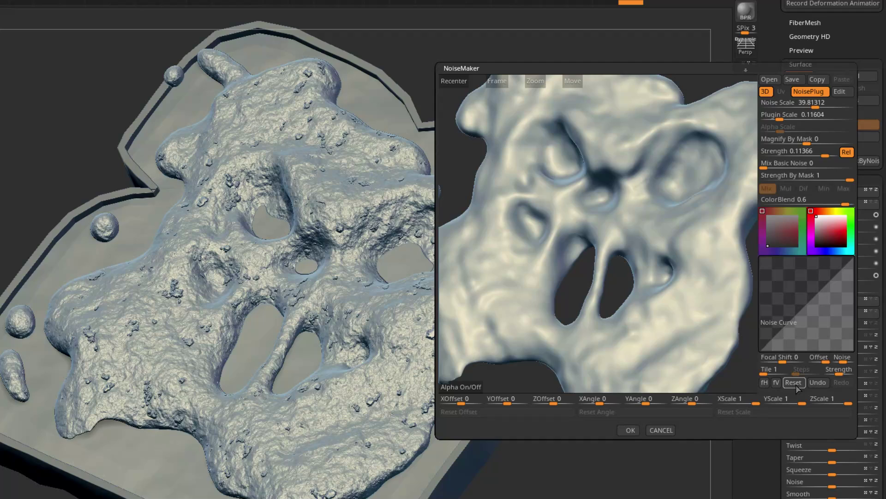
drag(806, 322, 817, 289)
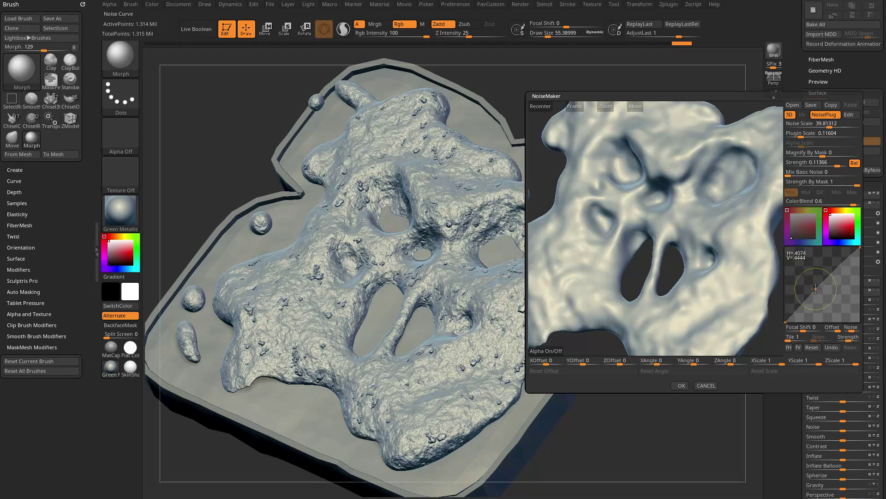
- Reduce the Maxon noise scale to 0.0160 and confirm
click(849, 114)
drag(215, 139, 203, 128)
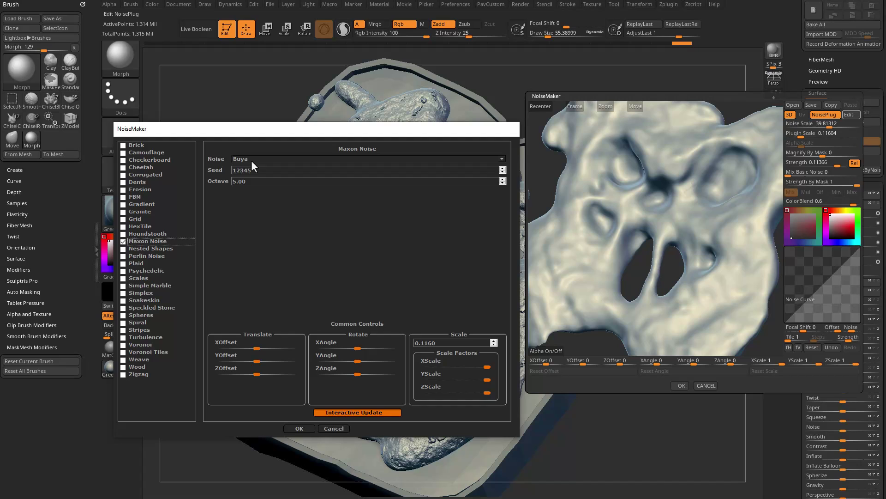
click(494, 346)
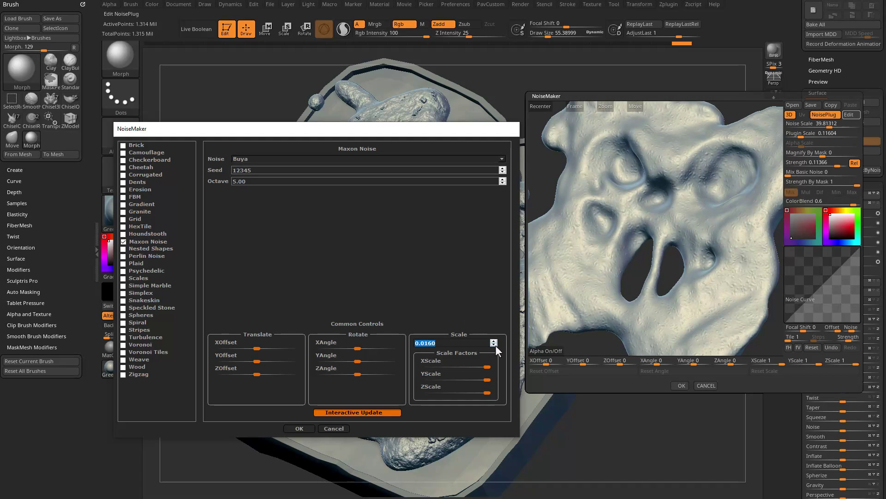
click(297, 429)
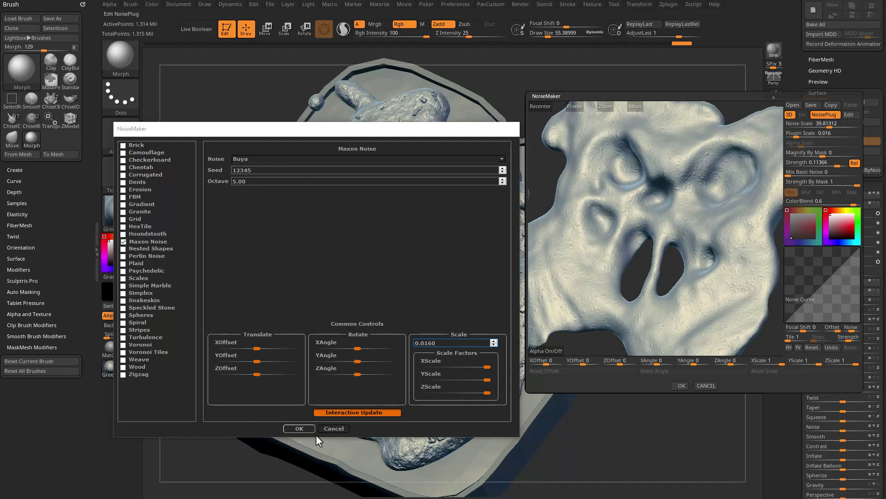
- Raise strength, fine-tune plugin scale and noise curve, then apply the noise to the blob
click(803, 133)
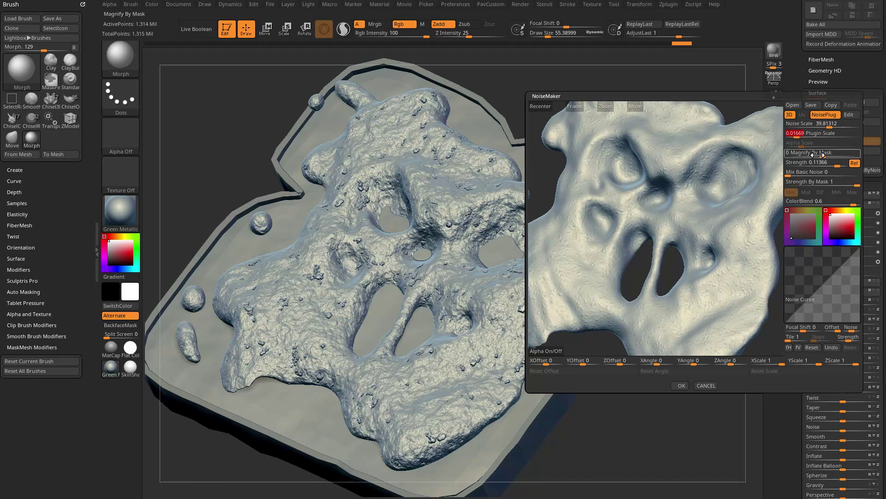
drag(838, 165, 841, 165)
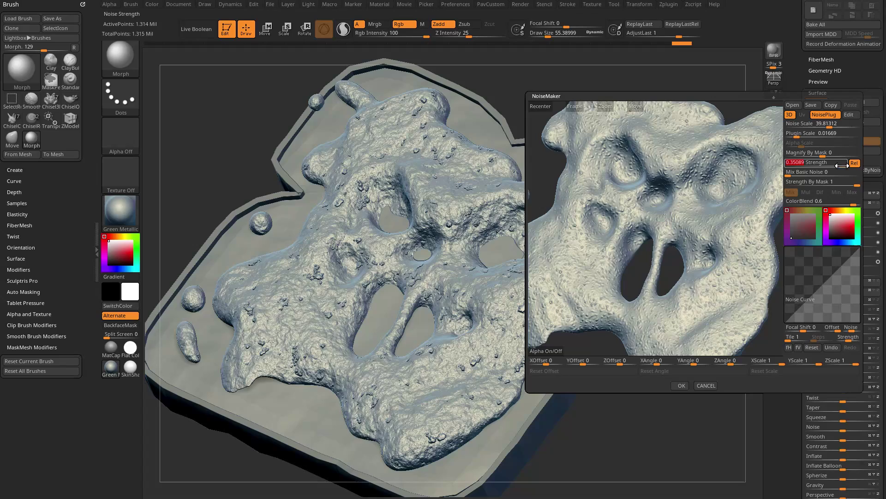
drag(827, 288, 814, 269)
click(836, 132)
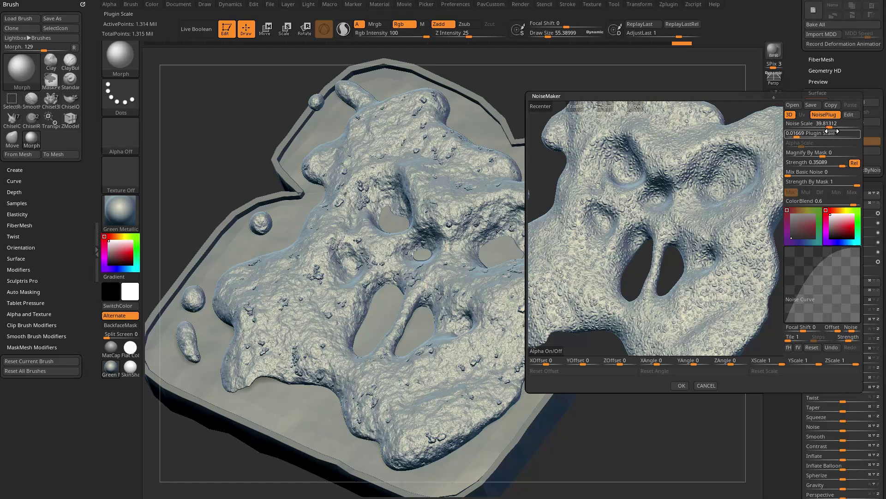
drag(795, 136, 798, 137)
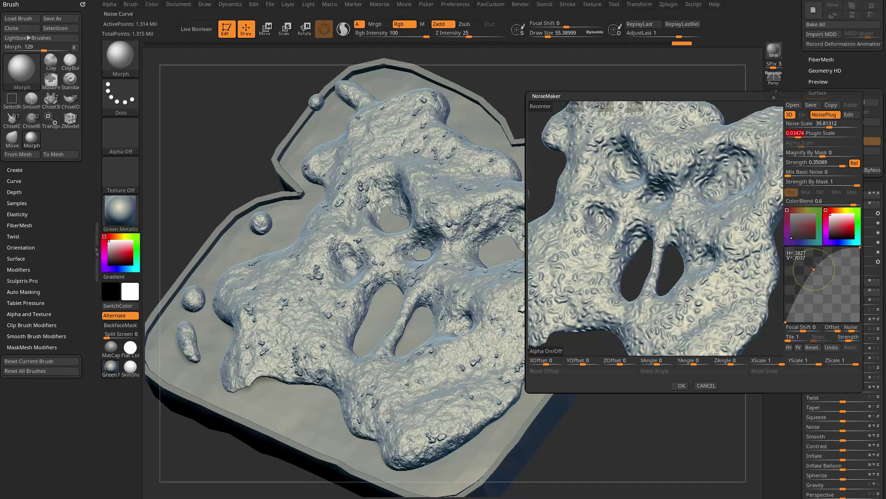
drag(816, 268, 843, 278)
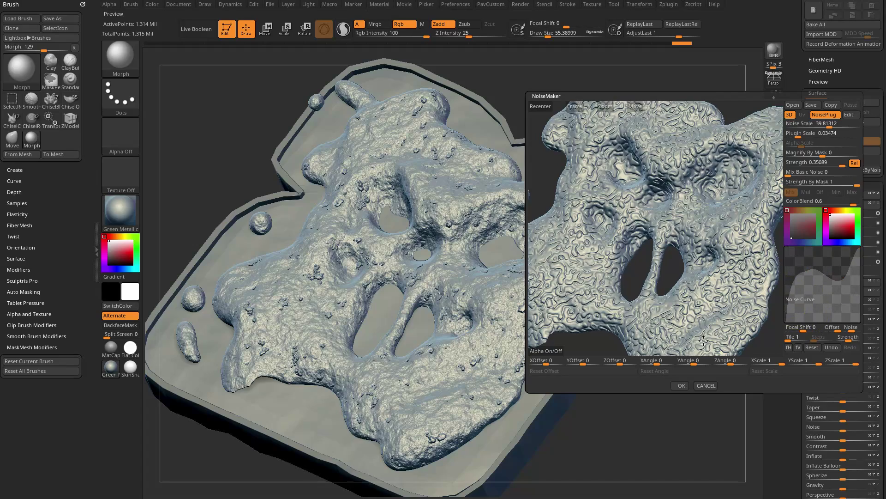
click(682, 386)
mouse_move(681, 386)
mouse_down()
mouse_move(679, 327)
mouse_move(682, 335)
mouse_move(691, 308)
mouse_move(677, 308)
mouse_move(690, 308)
mouse_up()
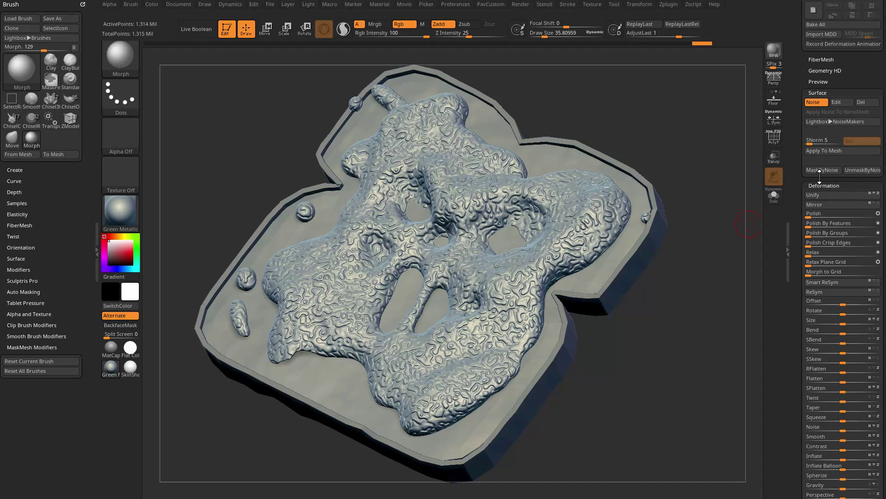
- Reopen Surface Noise and switch the Maxon noise type to Cranal
click(839, 102)
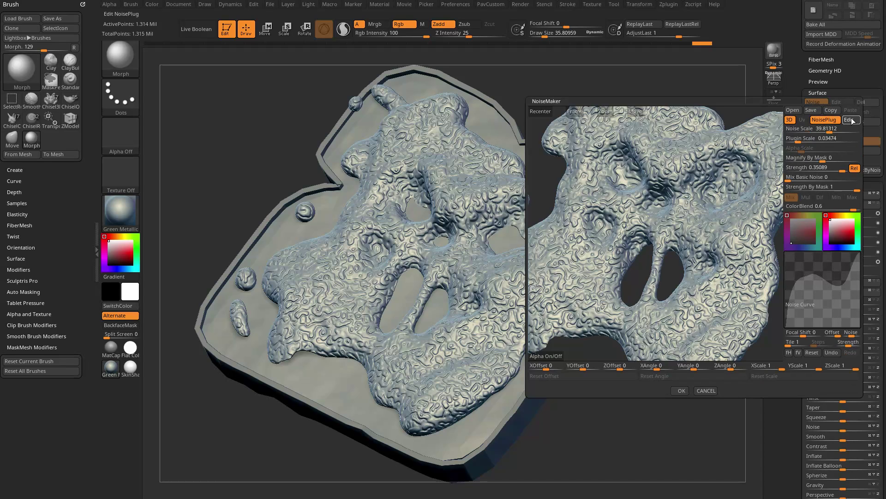
click(852, 120)
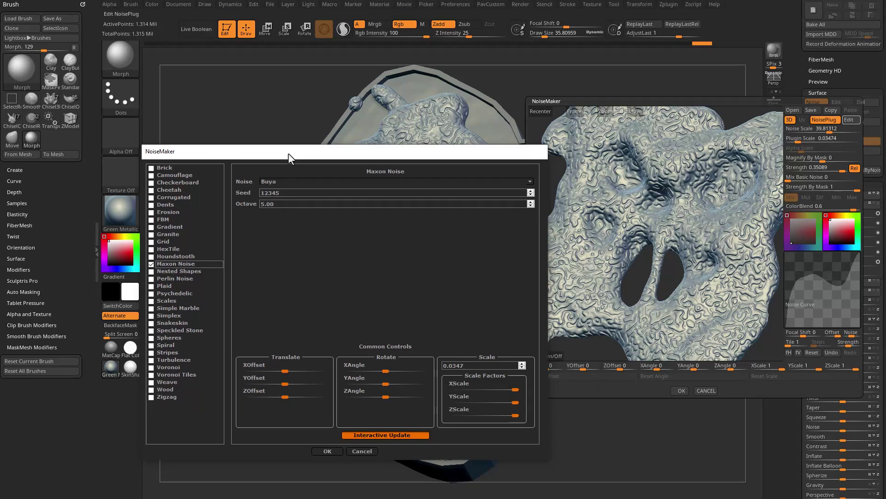
click(487, 166)
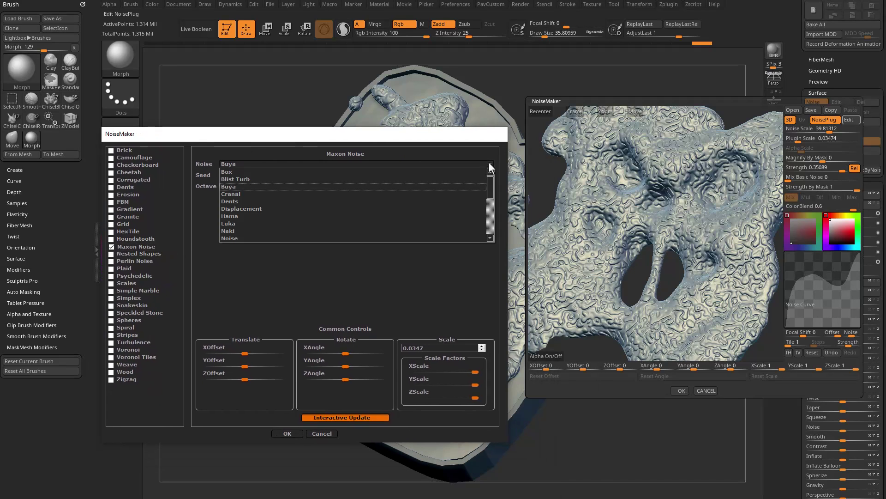
click(275, 194)
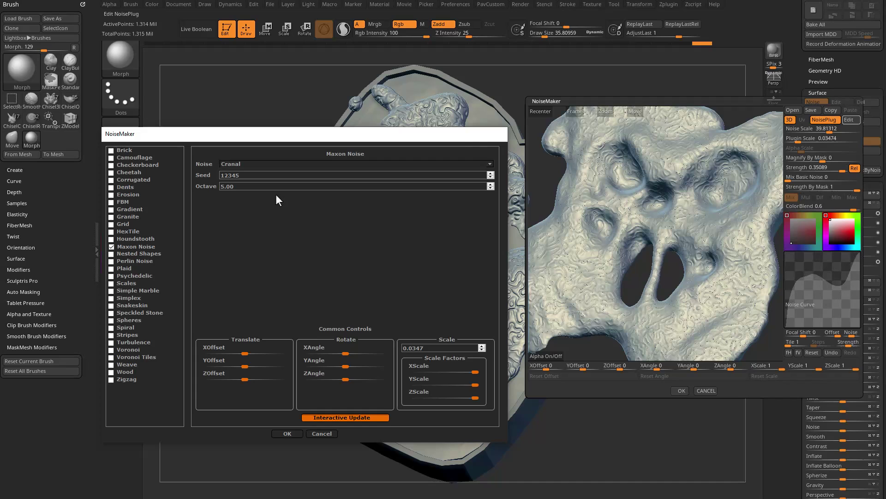
click(288, 434)
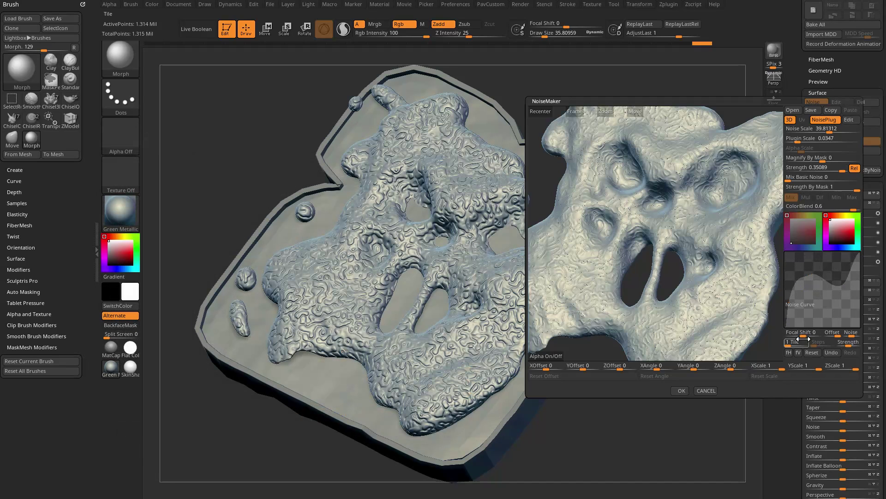
- Set strength to 0.5, experiment with noise curve points and flips, then restore the straight curve
click(809, 352)
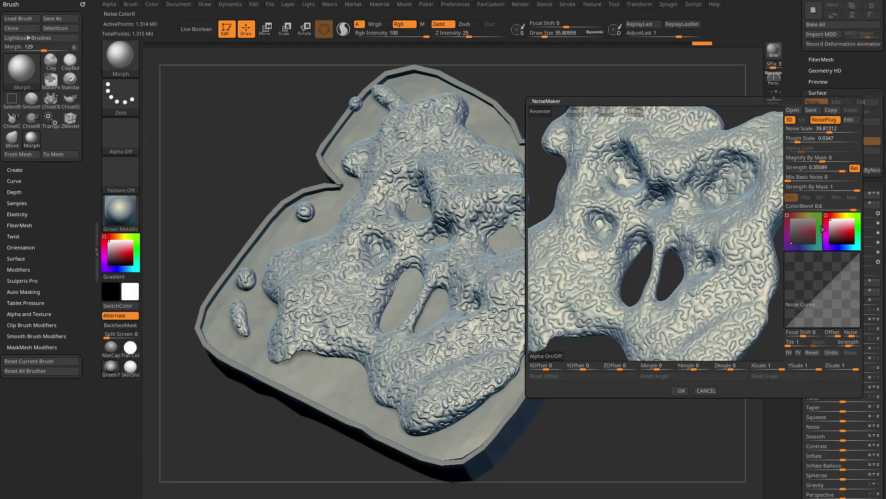
drag(843, 168, 846, 170)
mouse_move(810, 301)
mouse_down()
mouse_move(809, 283)
mouse_move(818, 306)
mouse_move(808, 312)
mouse_up()
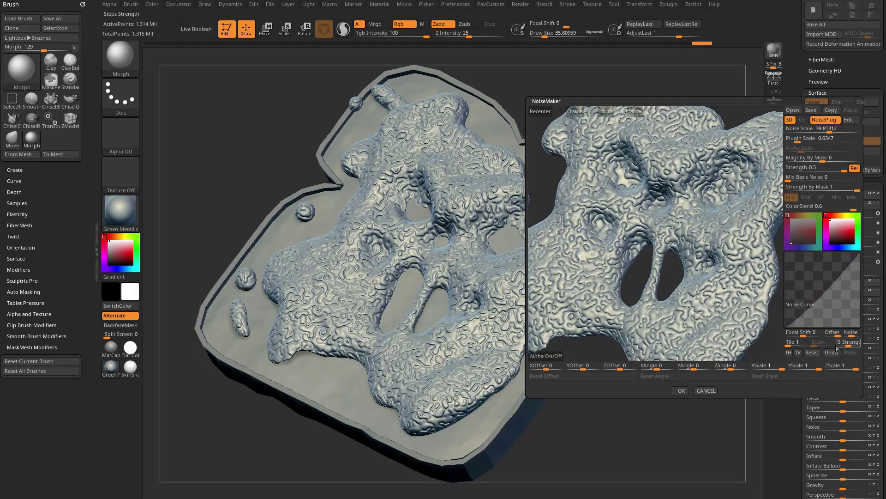
click(797, 299)
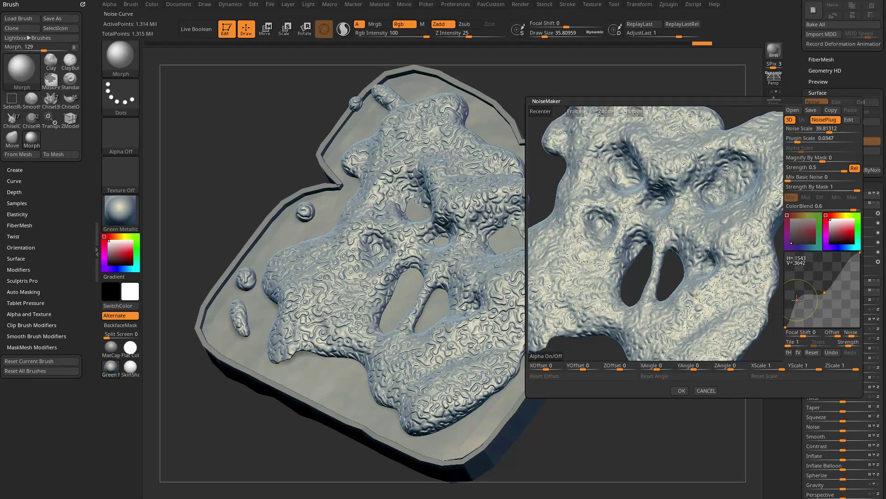
drag(797, 300, 788, 292)
drag(797, 299, 689, 290)
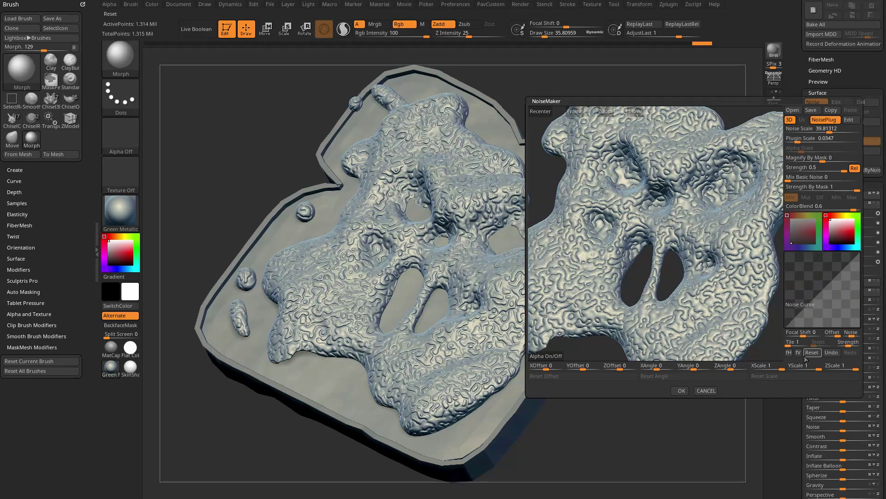
click(789, 352)
click(799, 352)
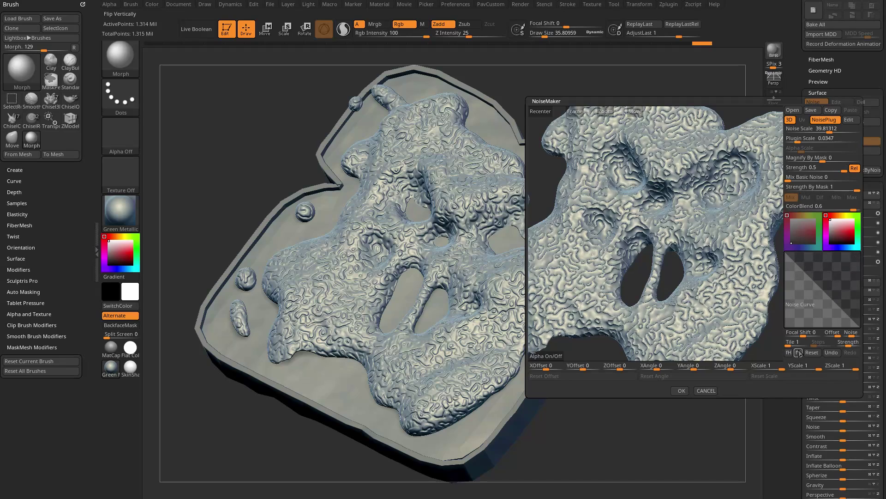
click(812, 352)
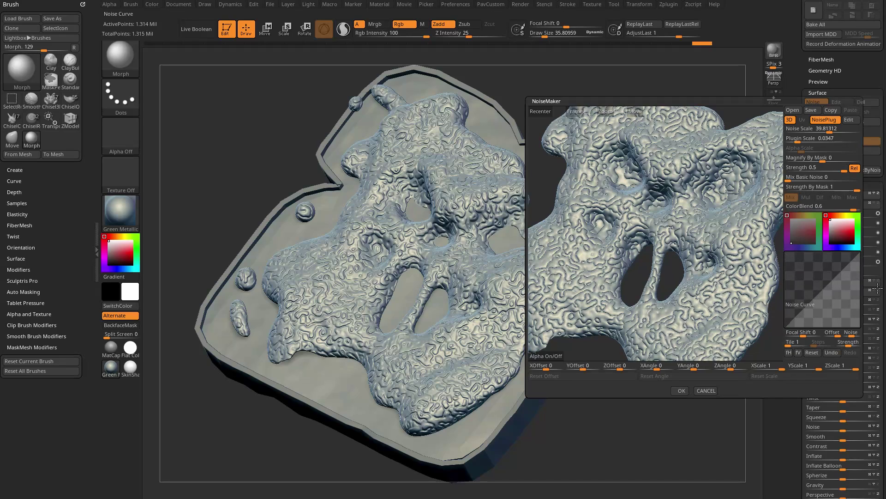